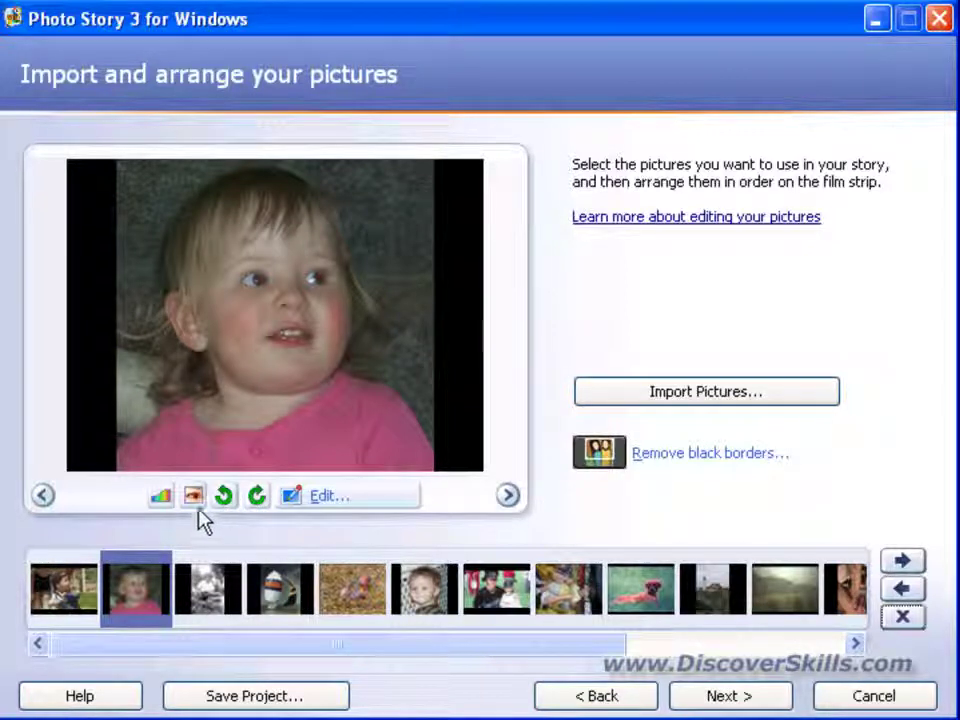
Correct the color levels of the lighthouse picture and the red eye in the picture of the toddler in pink
left_click(713, 590)
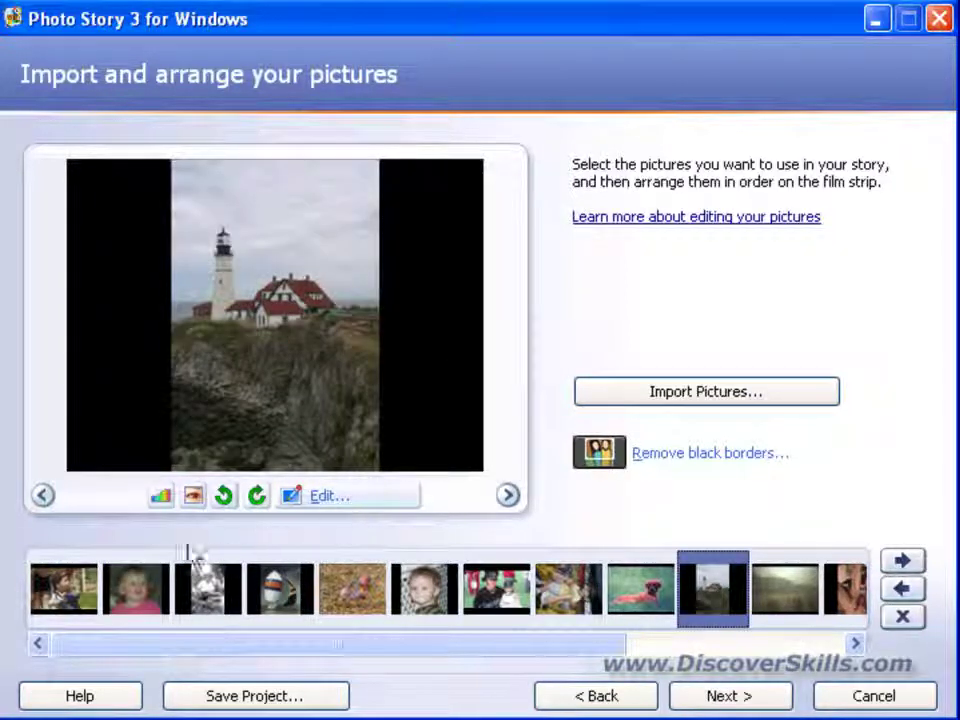
left_click(163, 497)
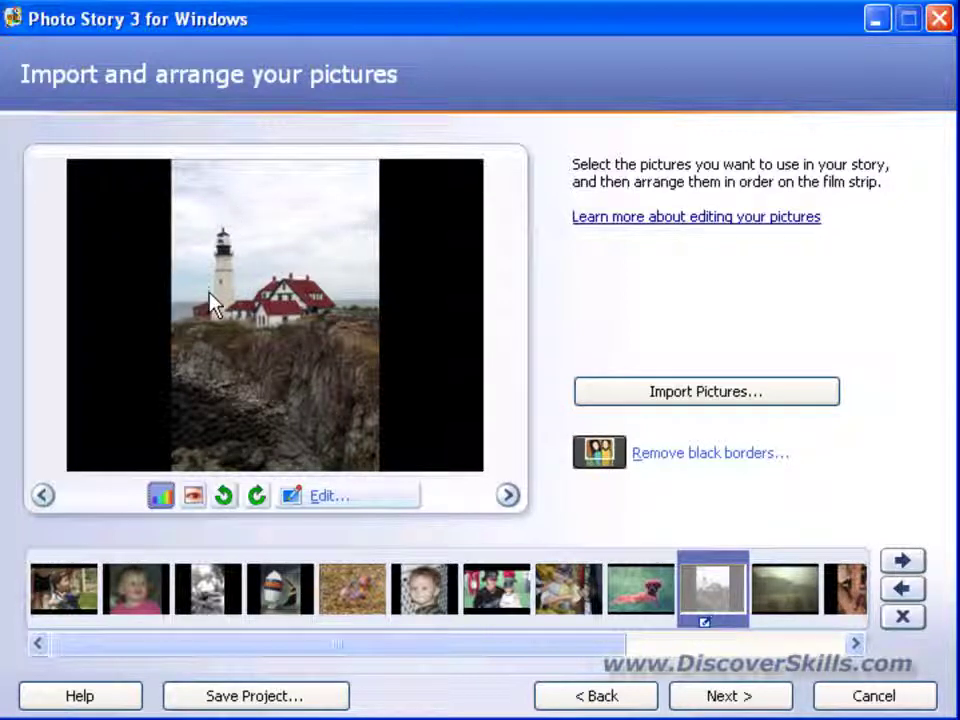
left_click(163, 498)
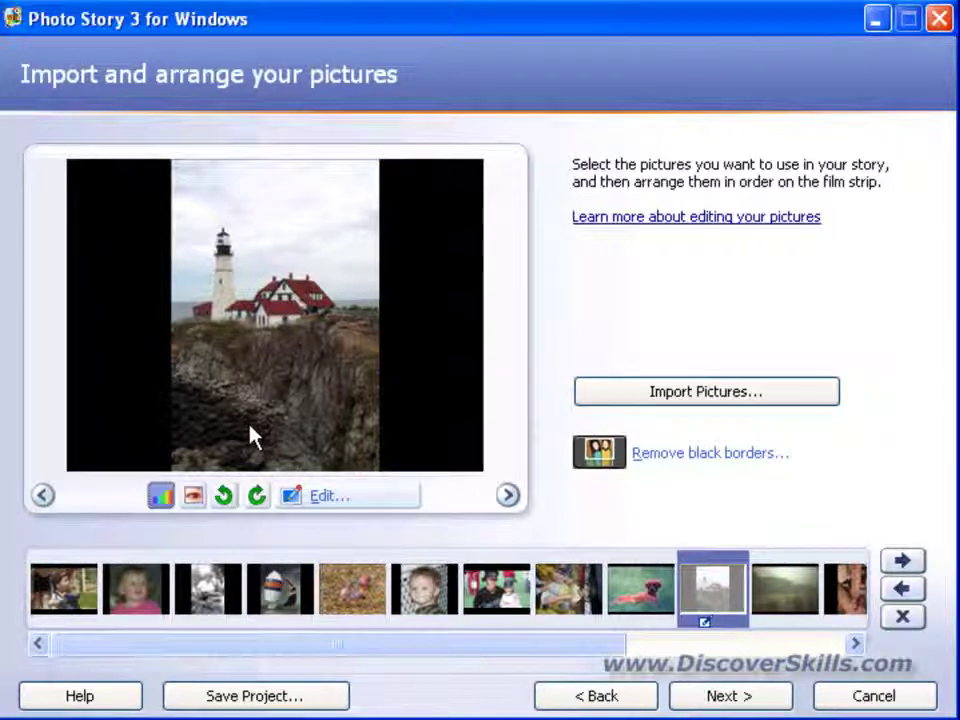
left_click(163, 505)
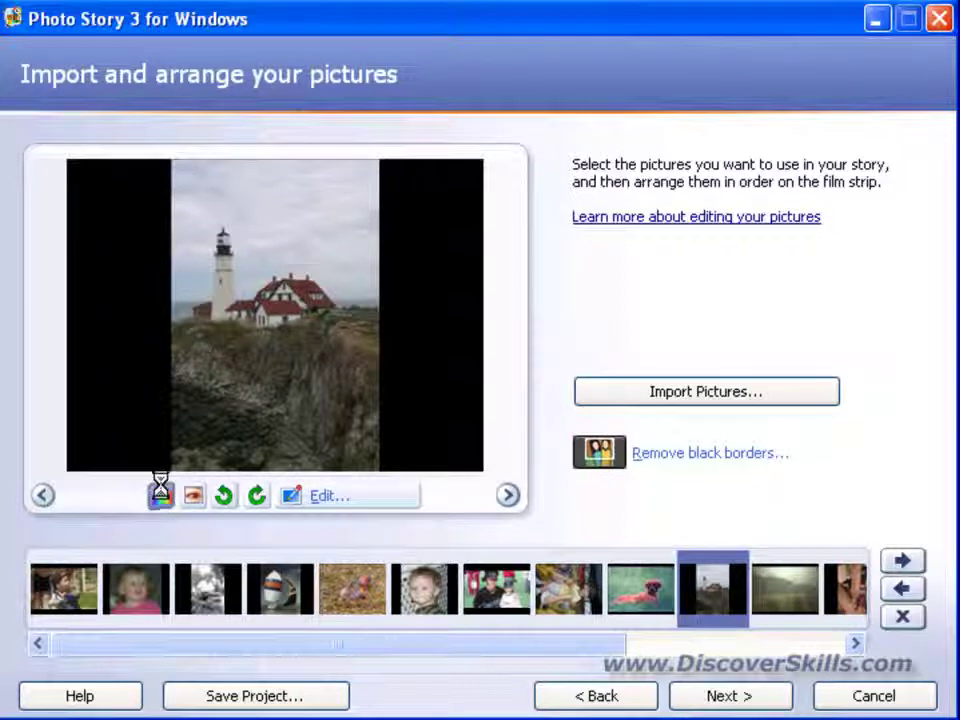
left_click(154, 603)
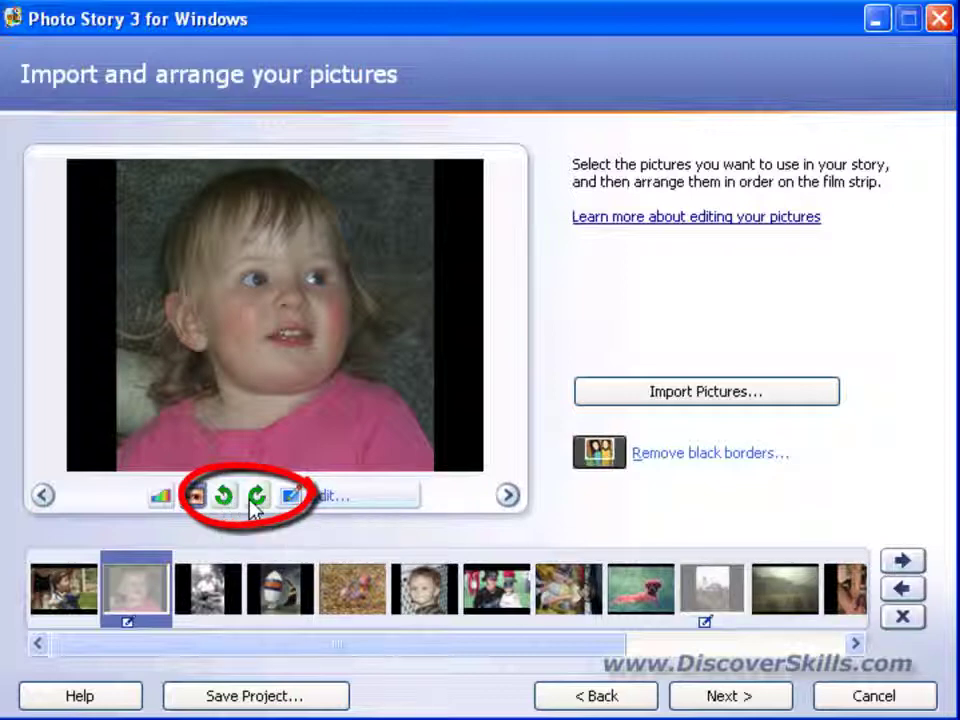
Rotate the sideways stadium picture of the boy a quarter turn counter-clockwise so he stands upright
left_click(570, 595)
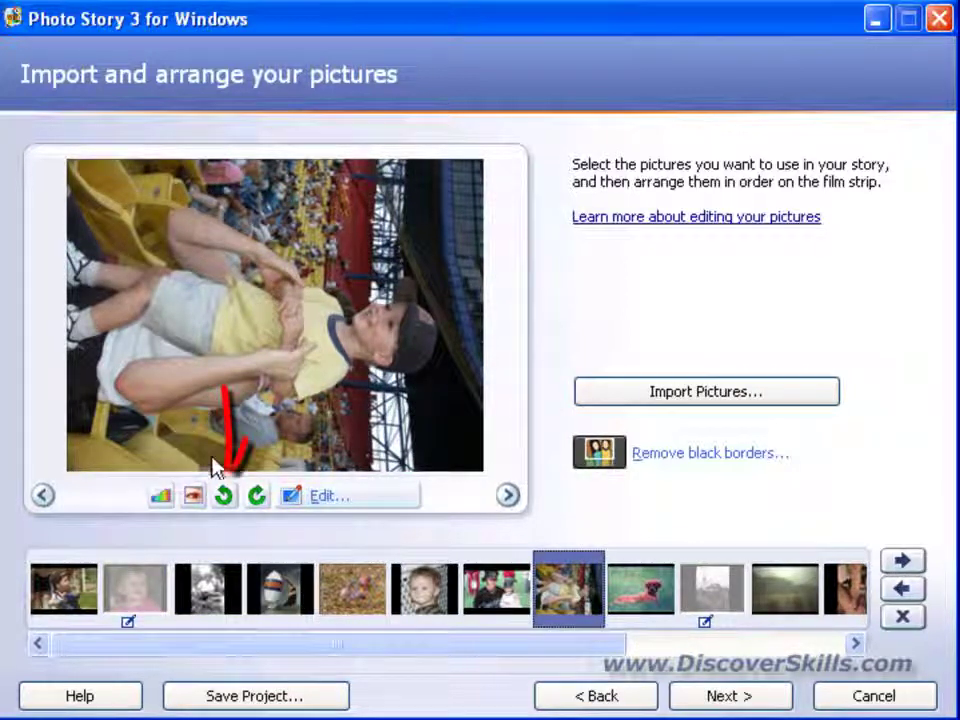
left_click(223, 497)
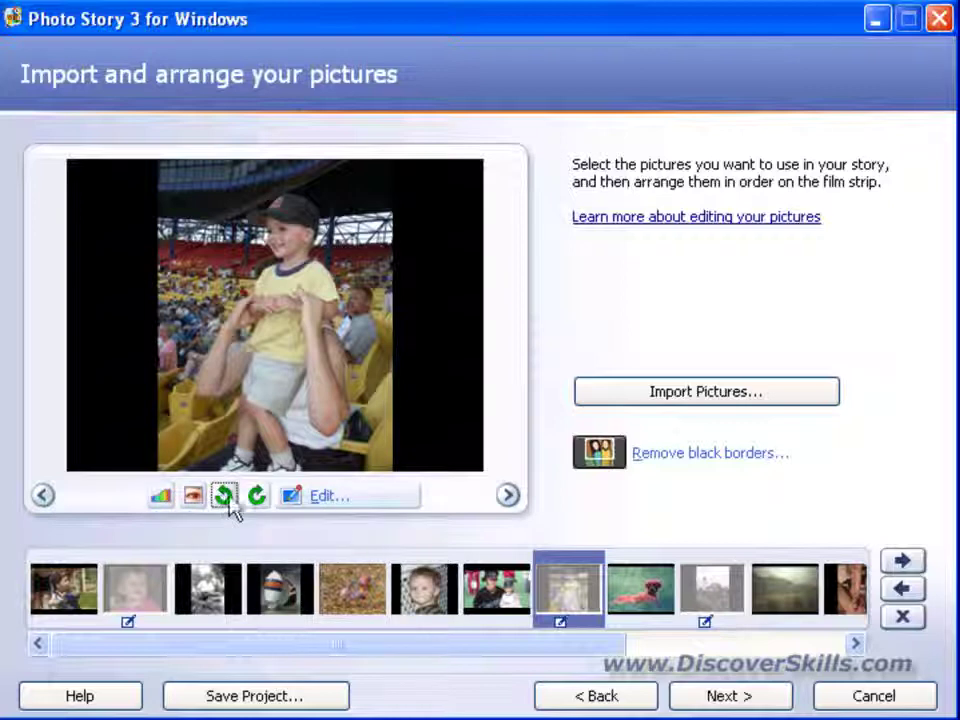
Open the stadium picture for editing and examine its automatic correction and effect options beside the main preview's quick tools
left_click(340, 496)
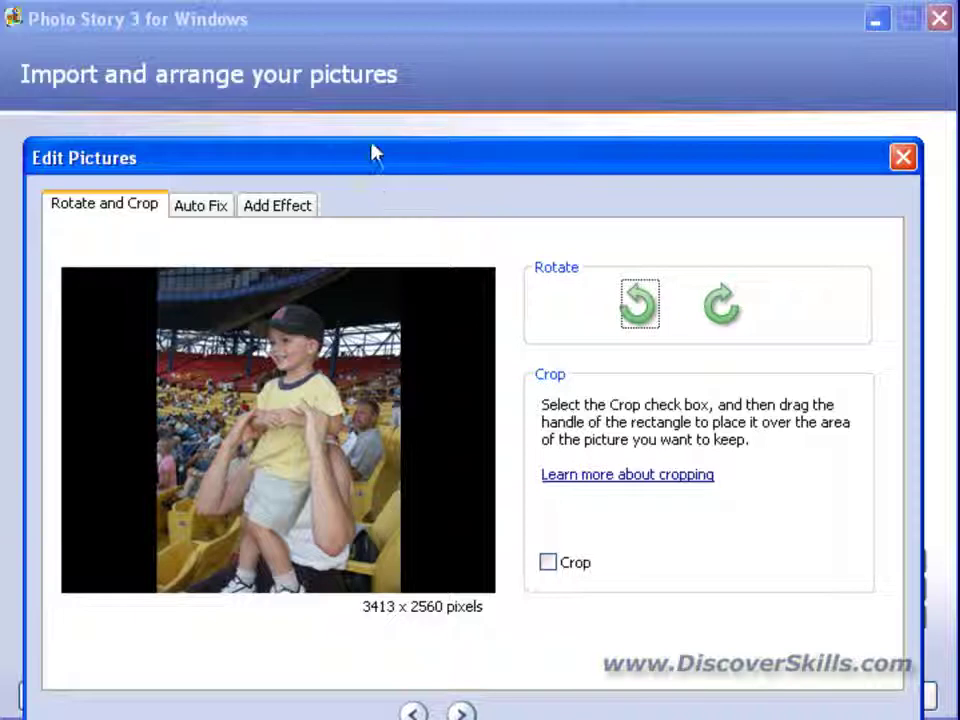
left_click_drag(373, 152, 381, 49)
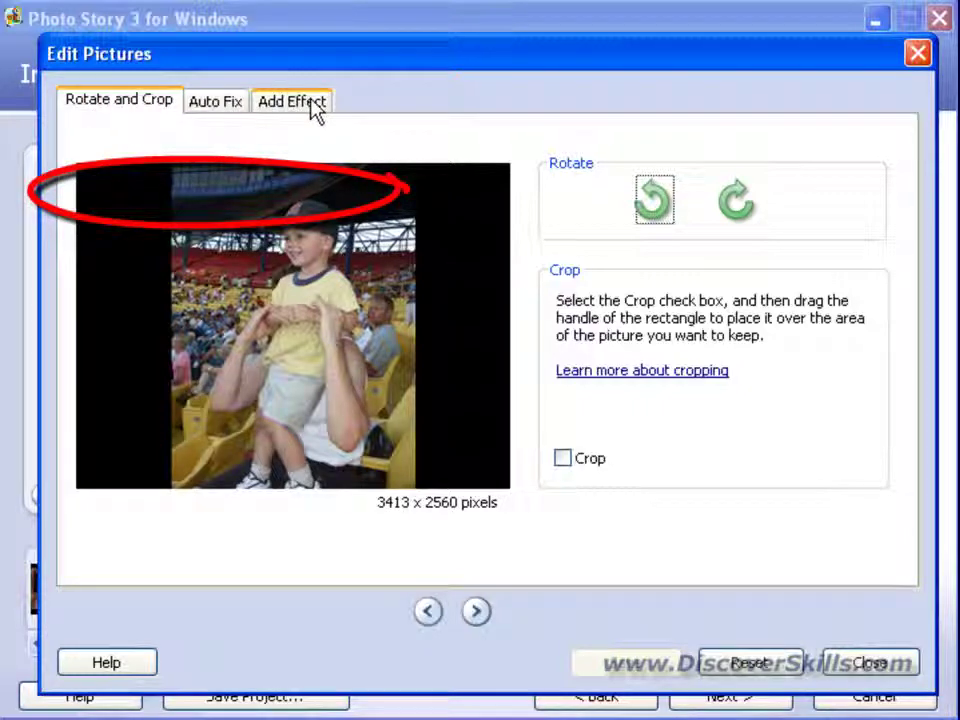
left_click(222, 103)
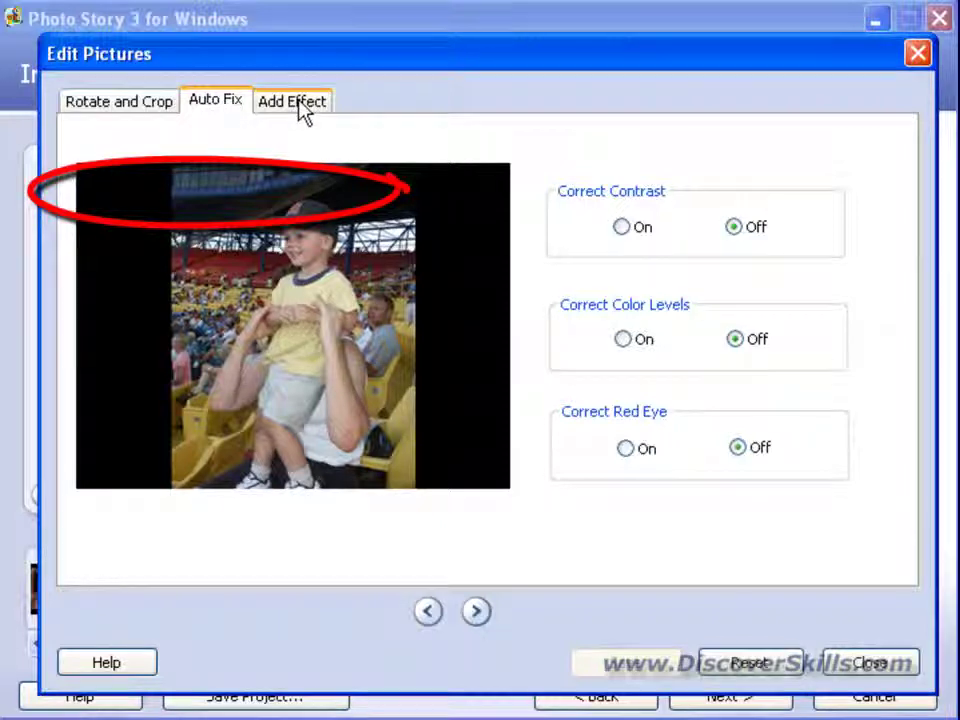
left_click(302, 104)
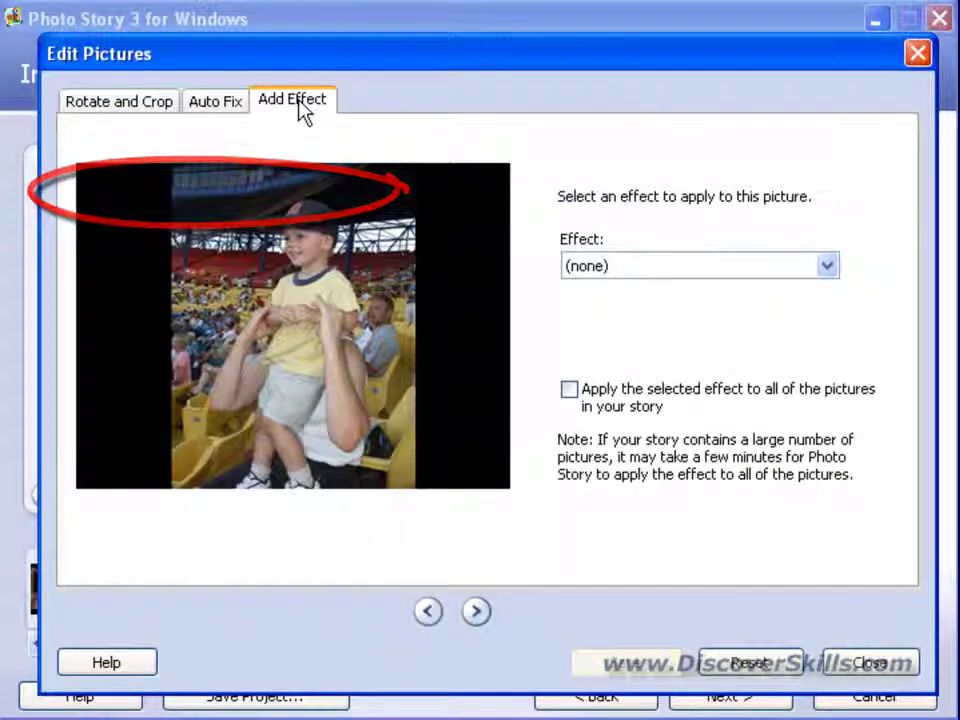
left_click(210, 104)
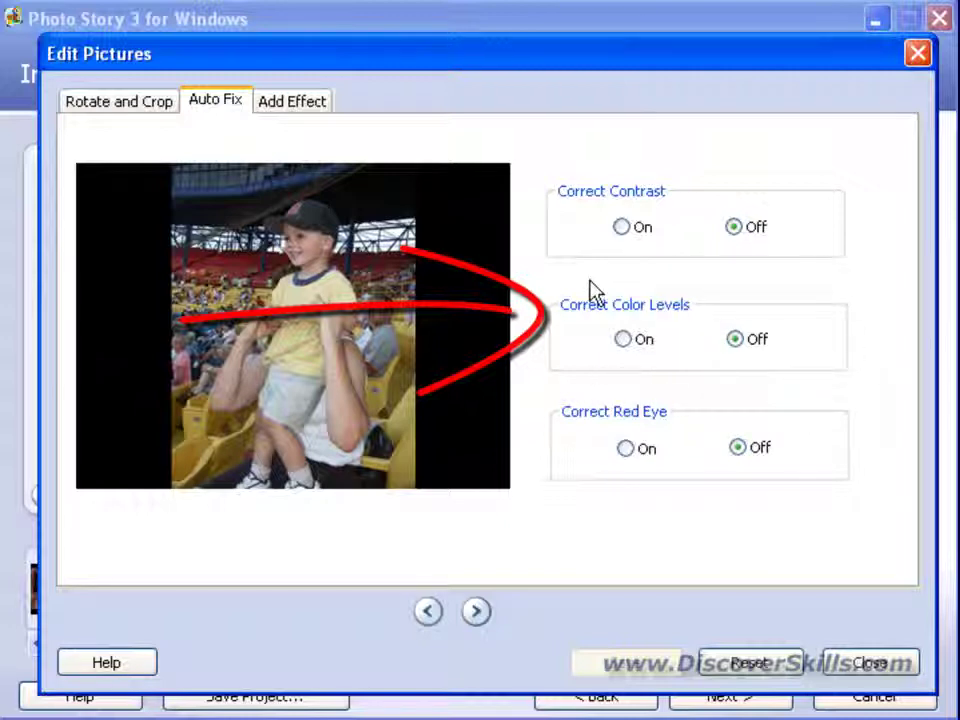
mouse_move(412, 62)
left_mouse_down()
mouse_move(521, 17)
mouse_move(719, 23)
left_mouse_up()
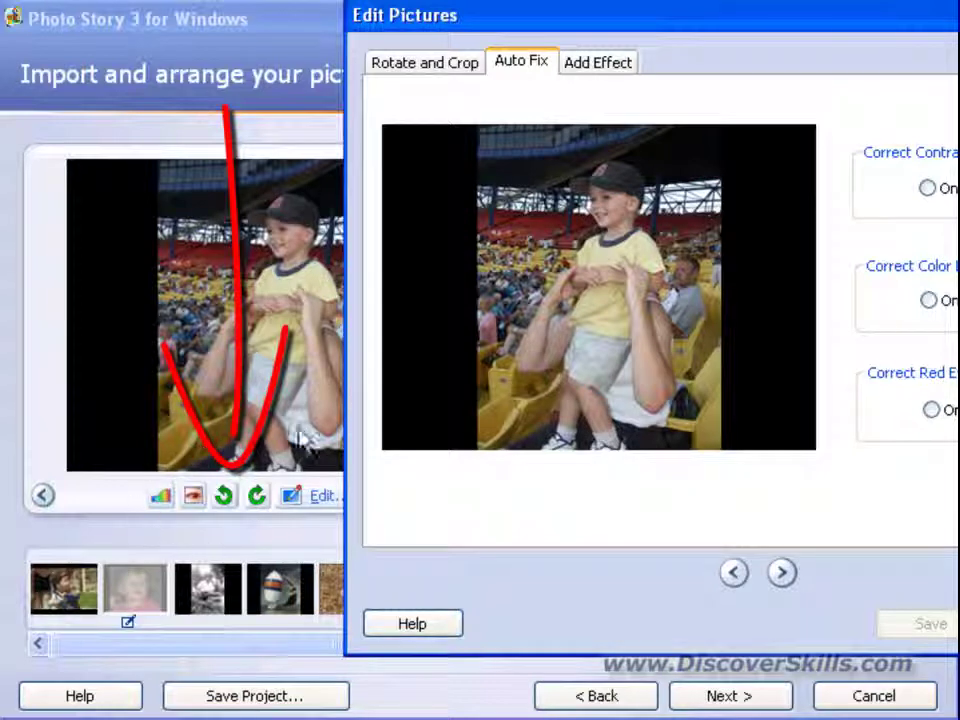
mouse_move(893, 27)
left_mouse_down()
mouse_move(576, 76)
mouse_move(583, 64)
left_mouse_up()
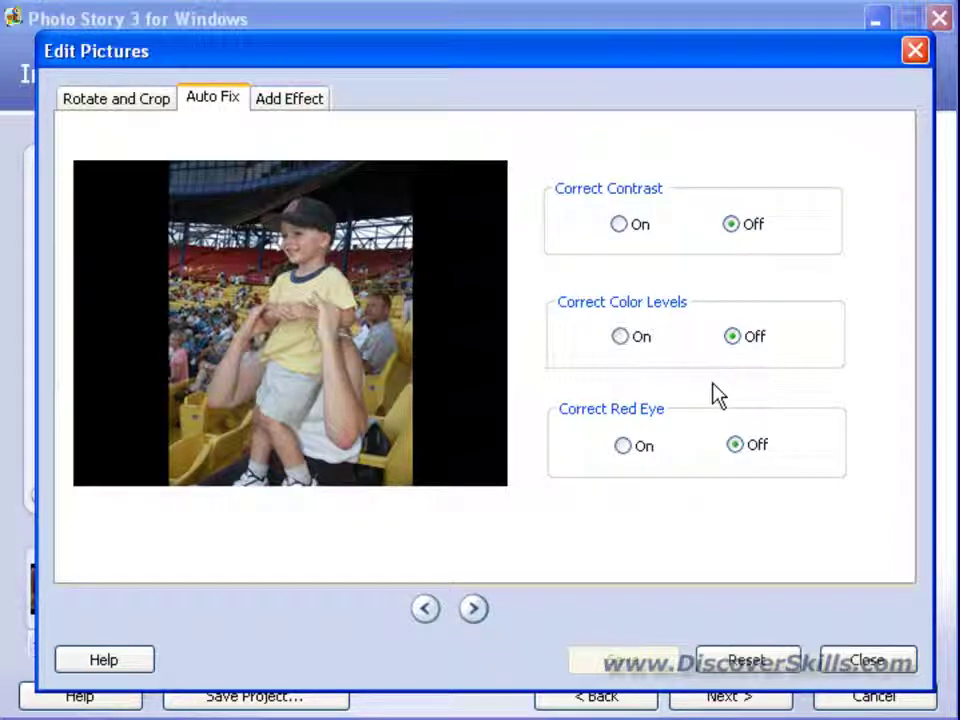
Turn on color level correction for the stadium picture, leaving contrast correction off after trying it, and compare with the original
left_click(620, 337)
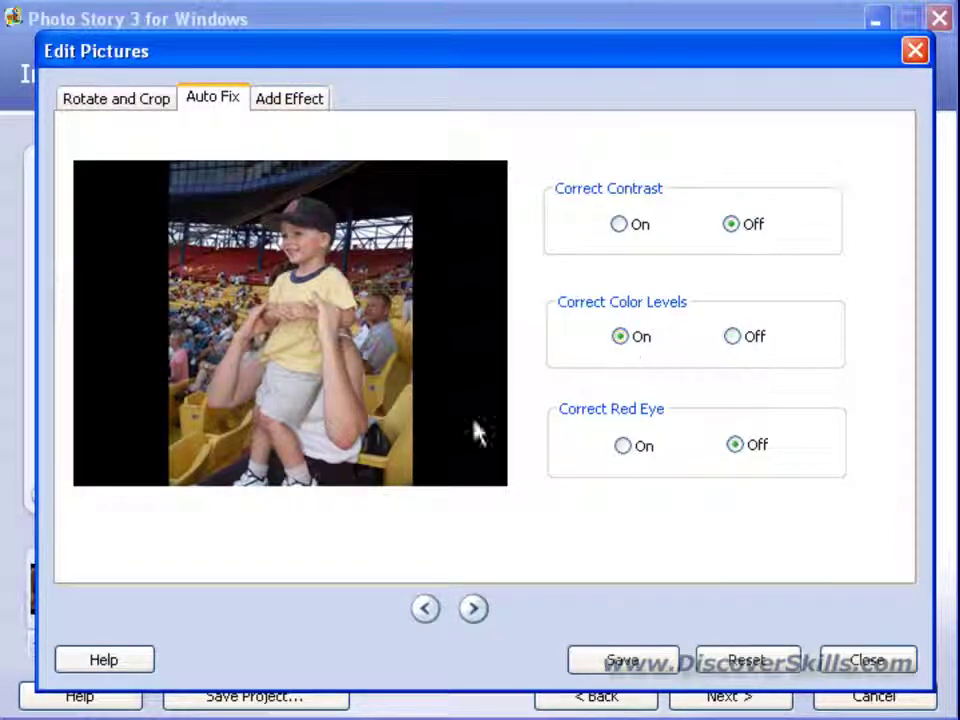
left_click(619, 225)
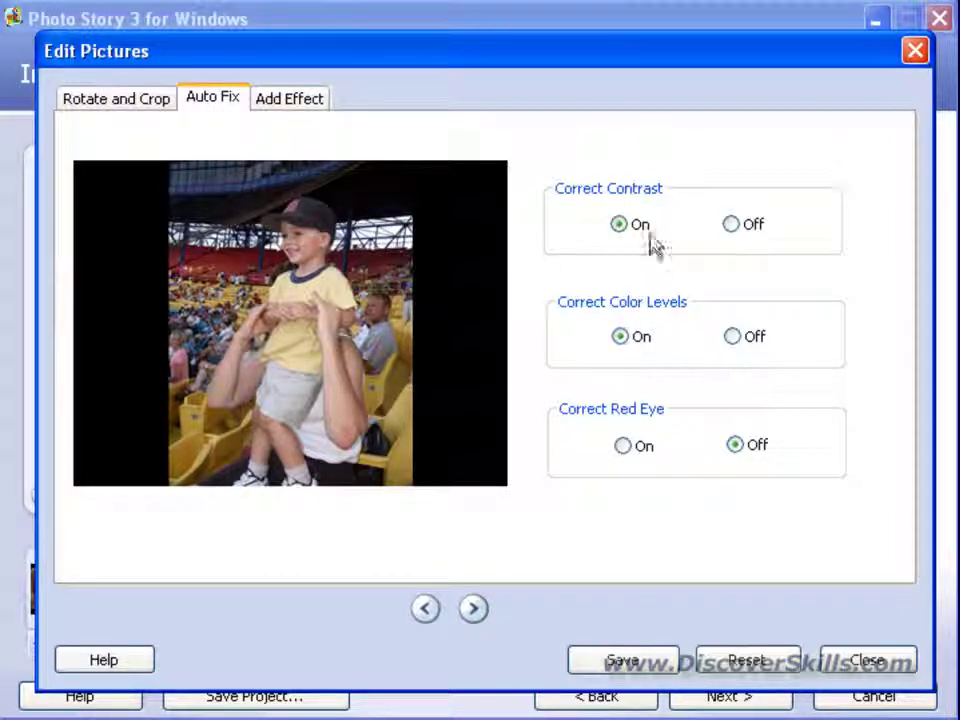
left_click(732, 225)
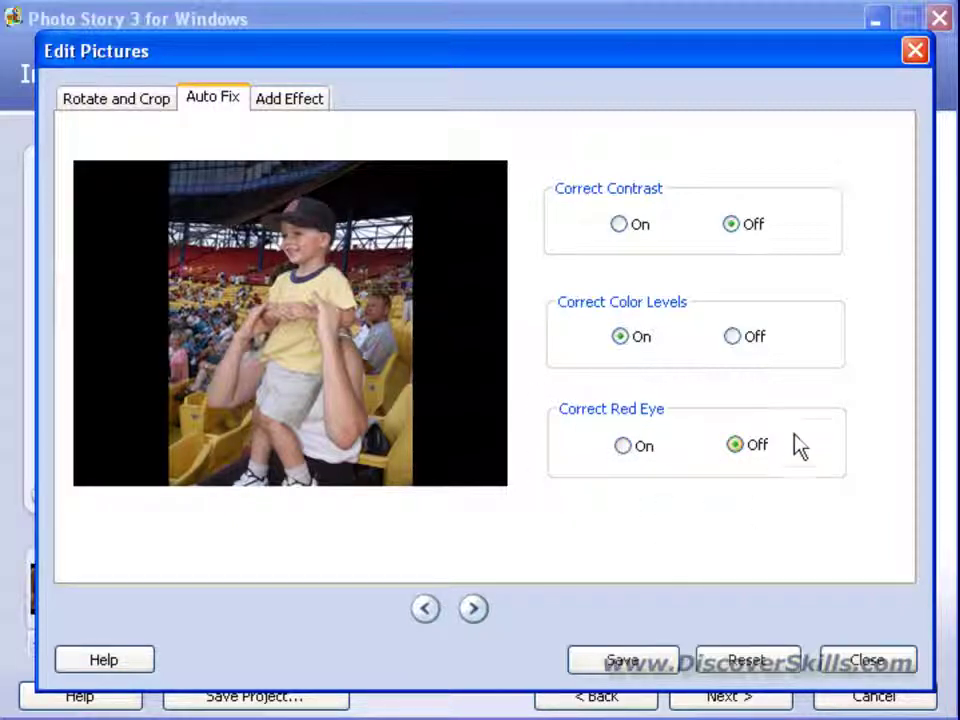
left_click_drag(434, 51, 560, 35)
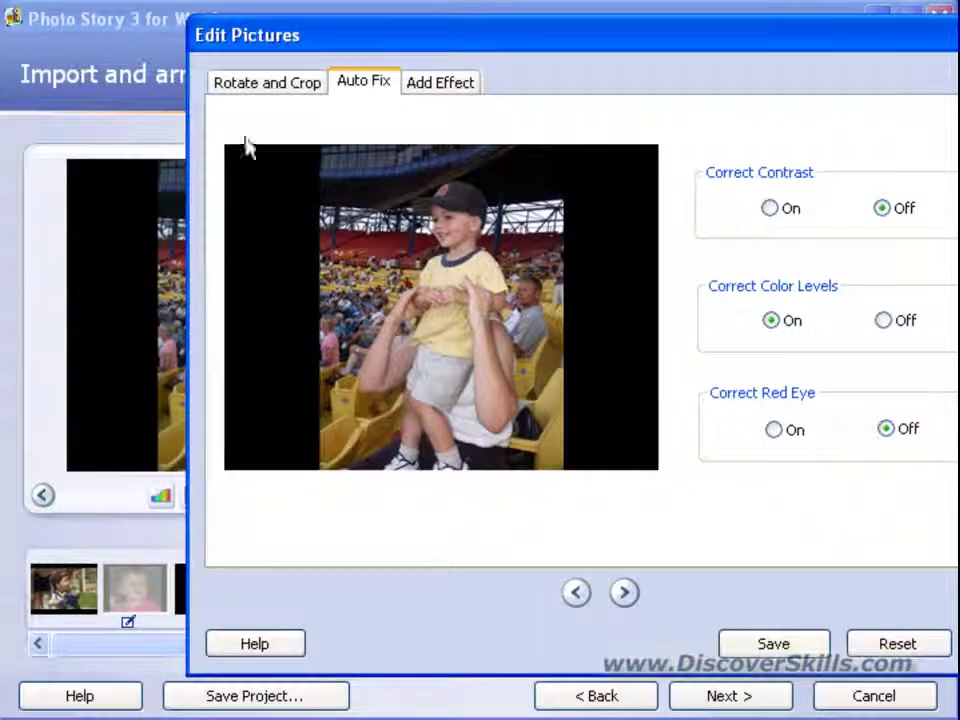
left_click_drag(275, 28, 406, 41)
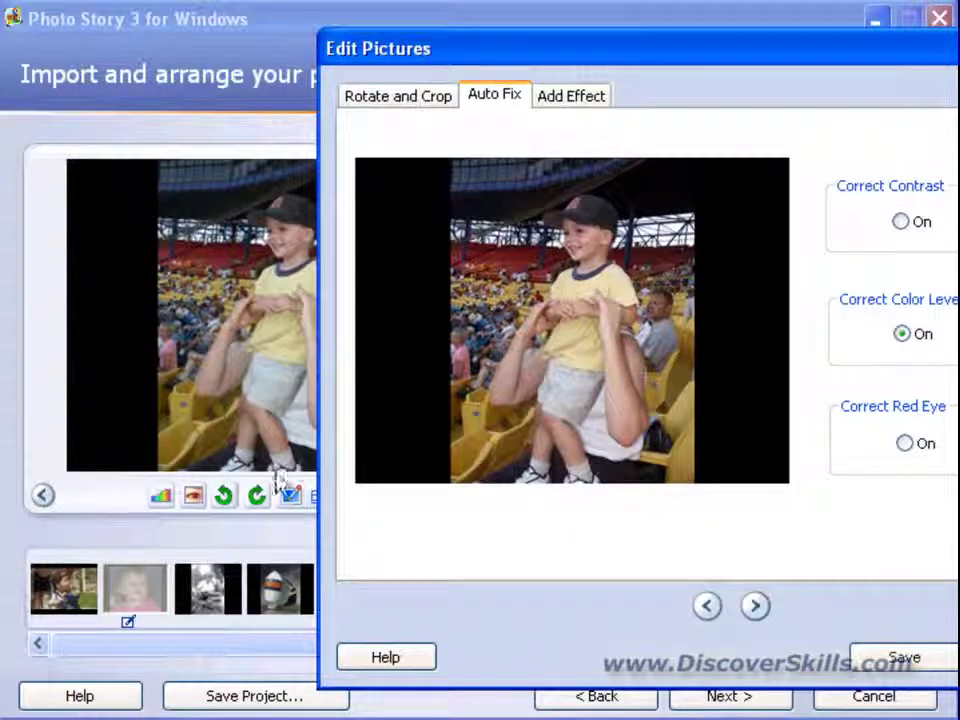
left_click_drag(566, 47, 286, 43)
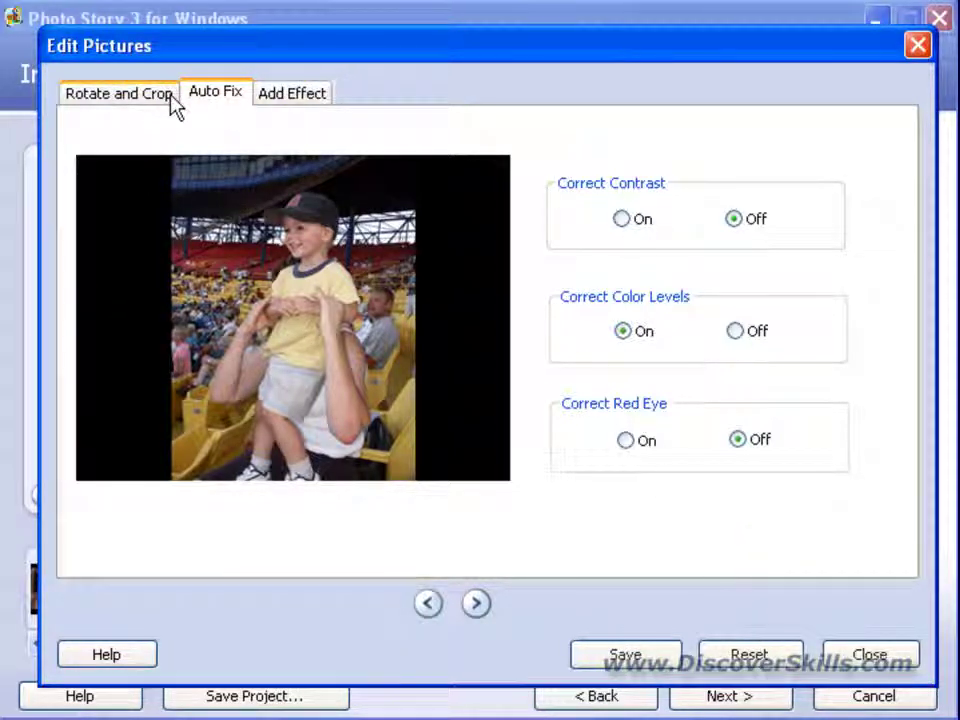
Enable cropping for the stadium picture in its rotate and crop settings
left_click(138, 96)
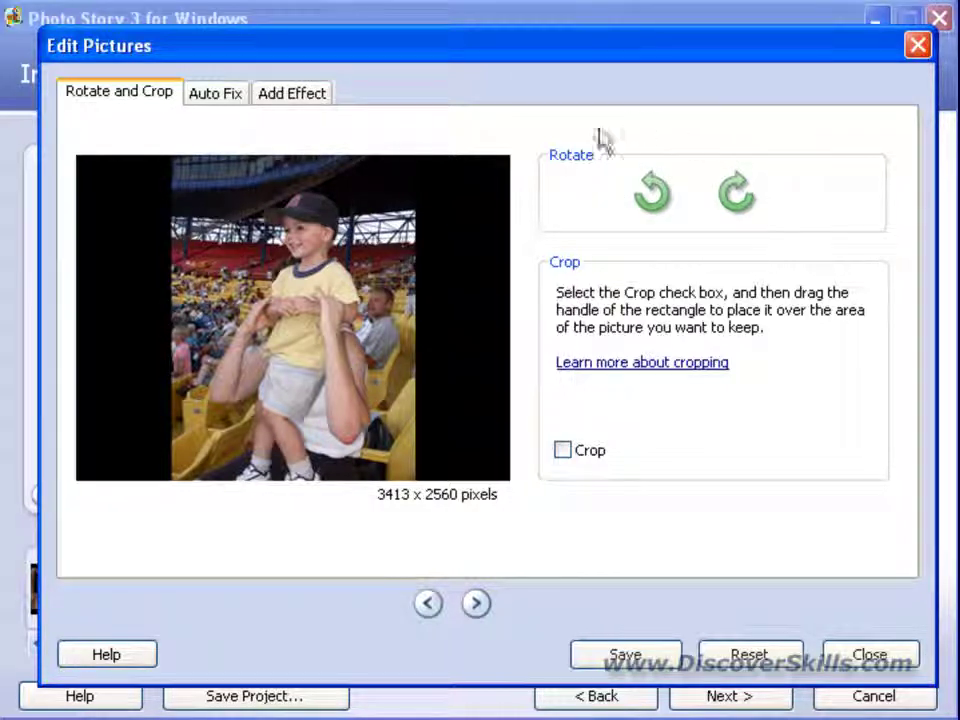
left_click_drag(510, 52, 929, 59)
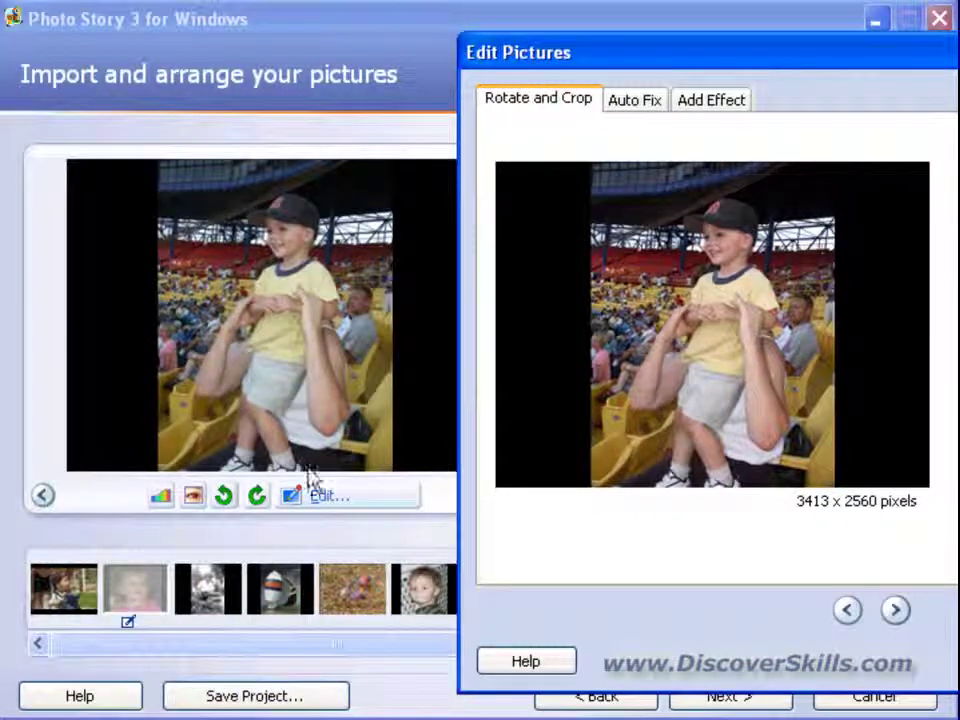
left_click_drag(929, 59, 591, 60)
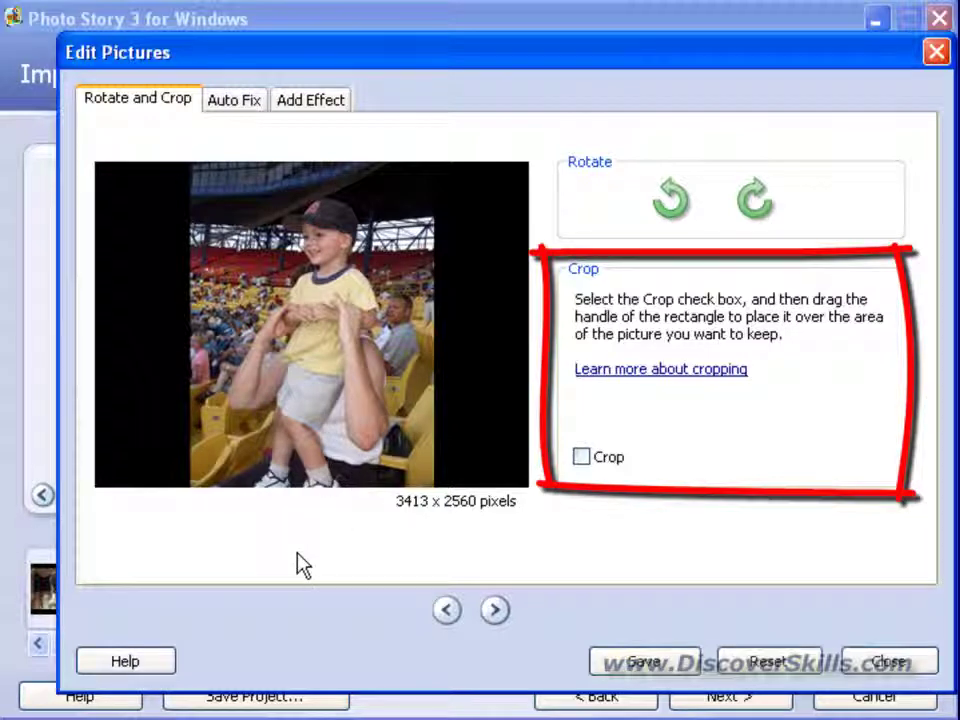
left_click(582, 458)
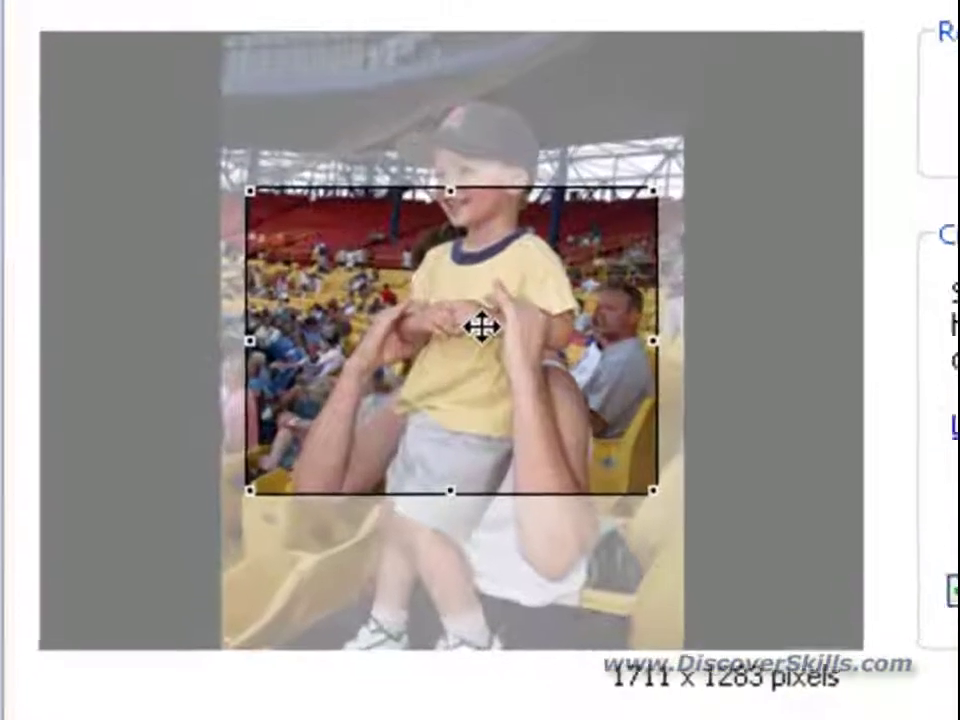
Move the crop frame around the picture, ending at its upper edge over the boy's head and chest
left_click_drag(325, 316, 272, 343)
left_click_drag(381, 379, 506, 373)
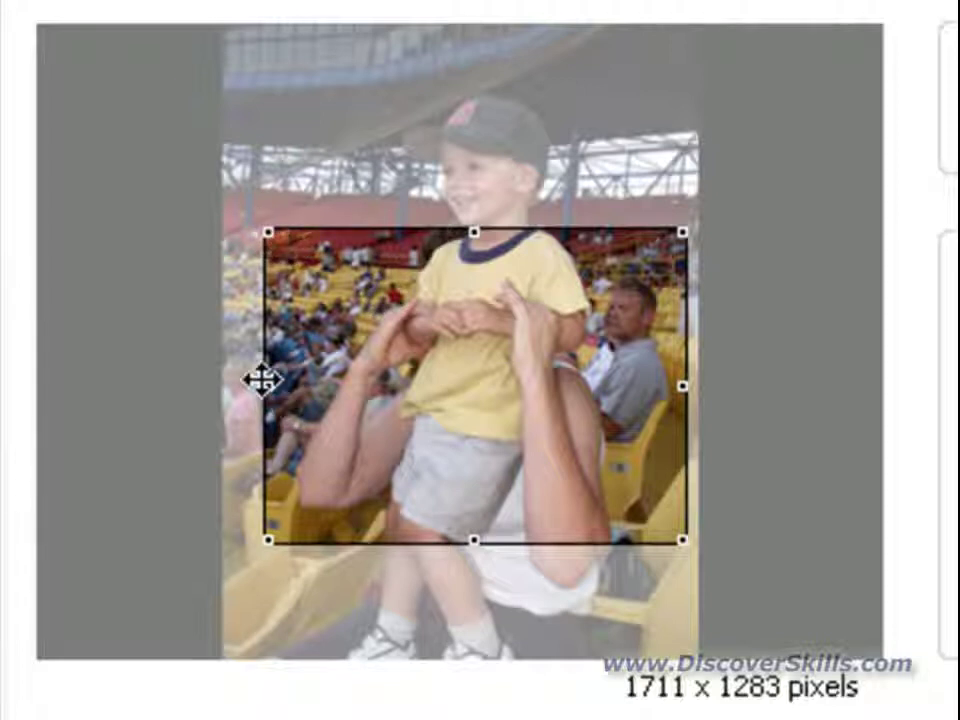
left_click_drag(537, 433, 431, 236)
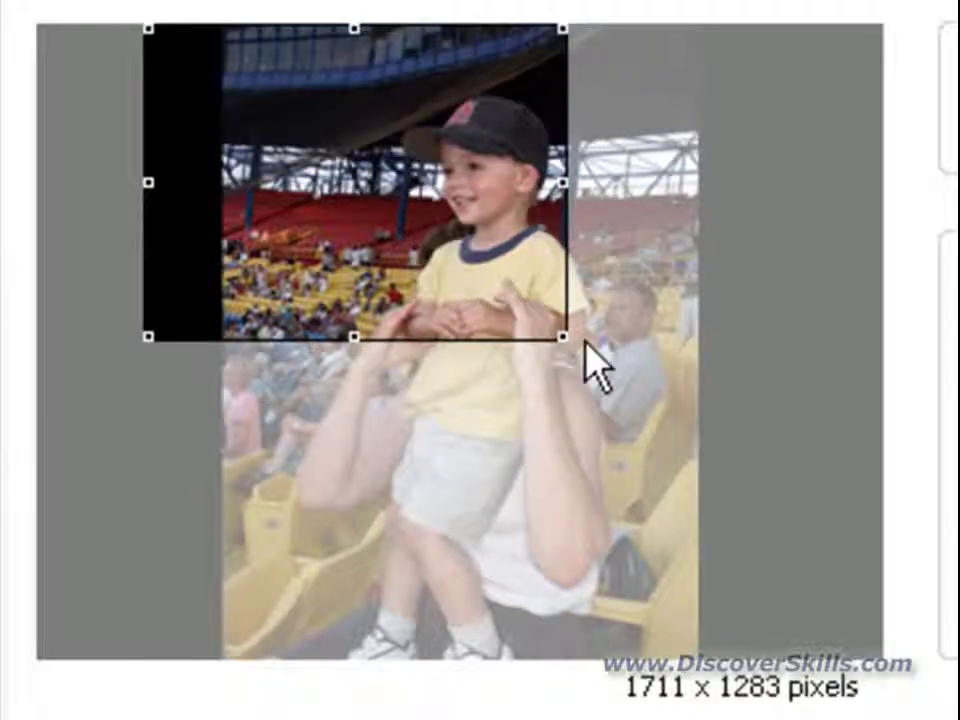
Enlarge the crop frame to about 3255 x 2441 pixels and position it over nearly the whole stadium picture
left_click_drag(563, 338, 782, 562)
left_click_drag(818, 481, 767, 531)
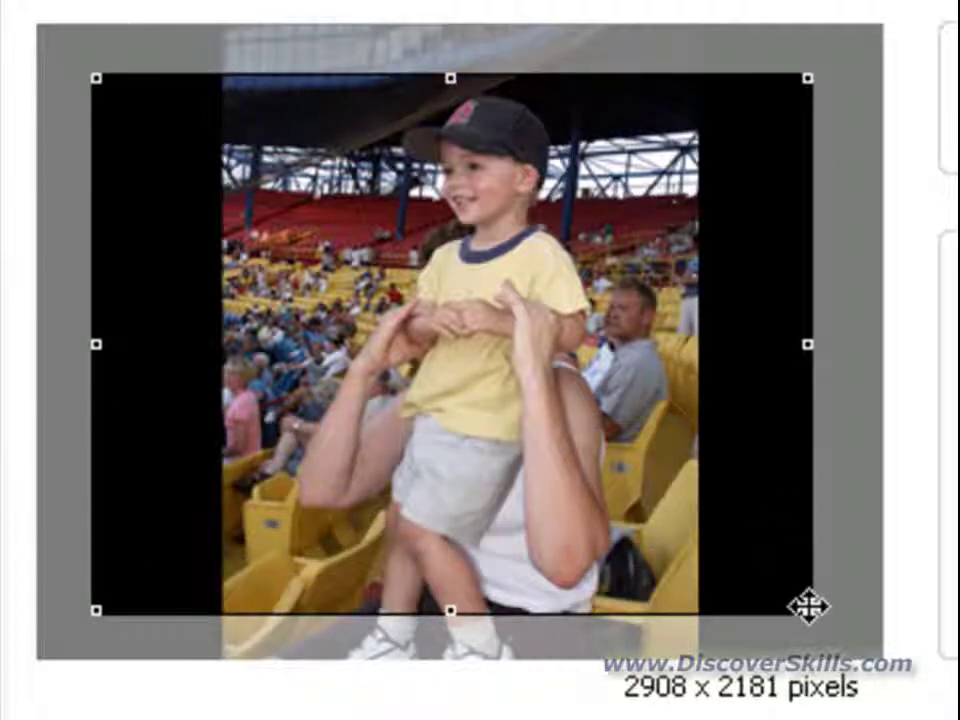
left_click_drag(808, 607, 846, 636)
left_click_drag(814, 585, 780, 549)
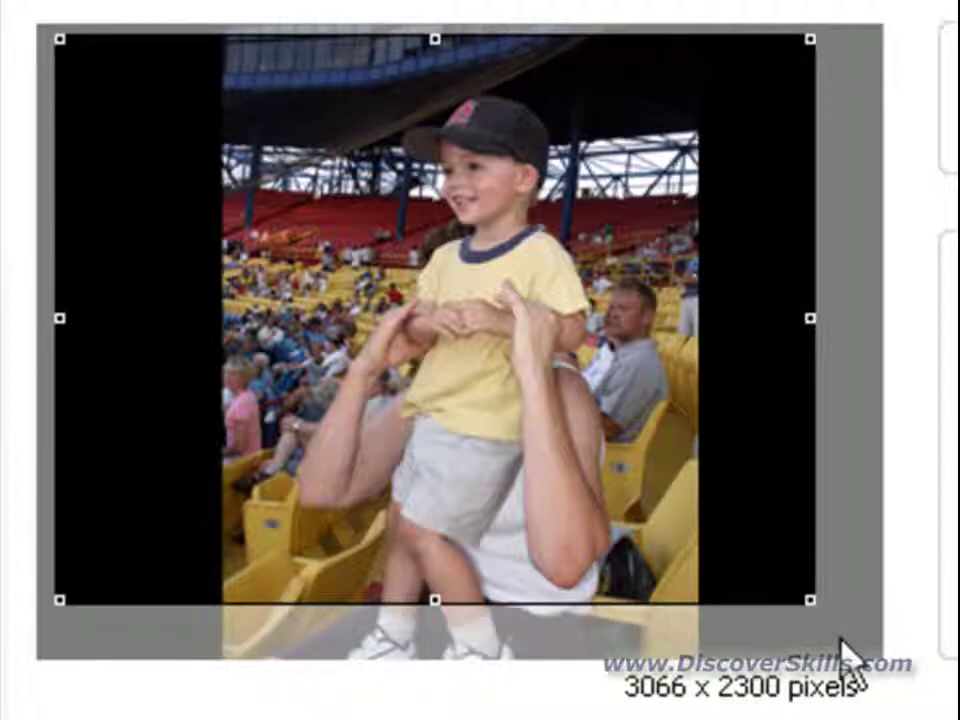
left_click_drag(811, 603, 858, 637)
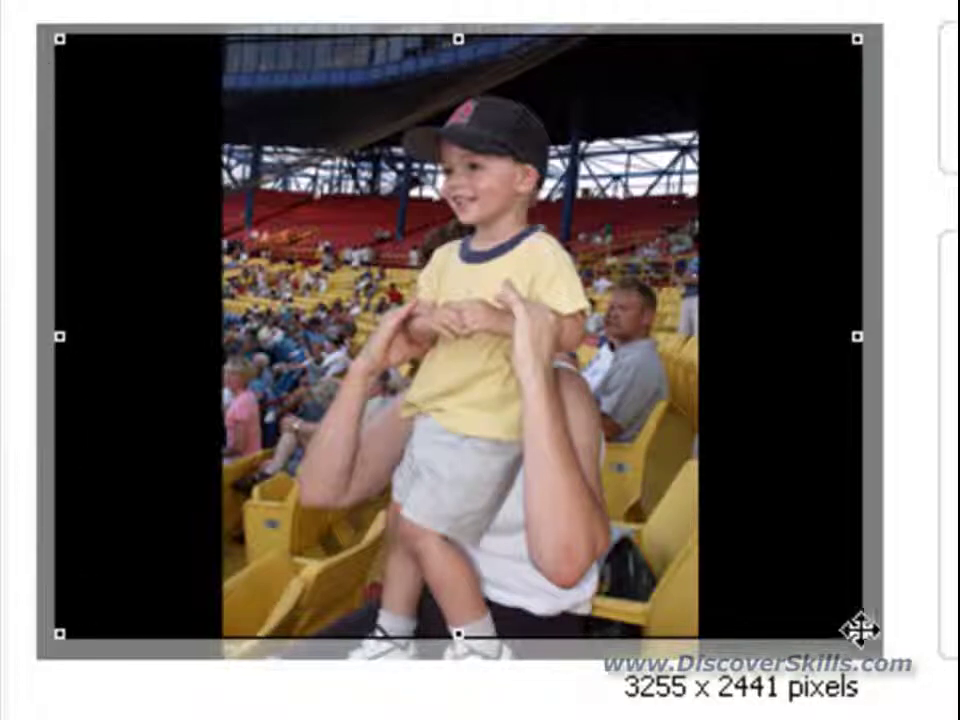
Shrink the crop frame to about 1984 x 1488 pixels and place it at the picture's upper edge around the boy's upper body
left_click_drag(858, 633, 634, 467)
left_click_drag(495, 354, 628, 355)
left_click_drag(778, 486, 679, 412)
left_click_drag(579, 285, 501, 255)
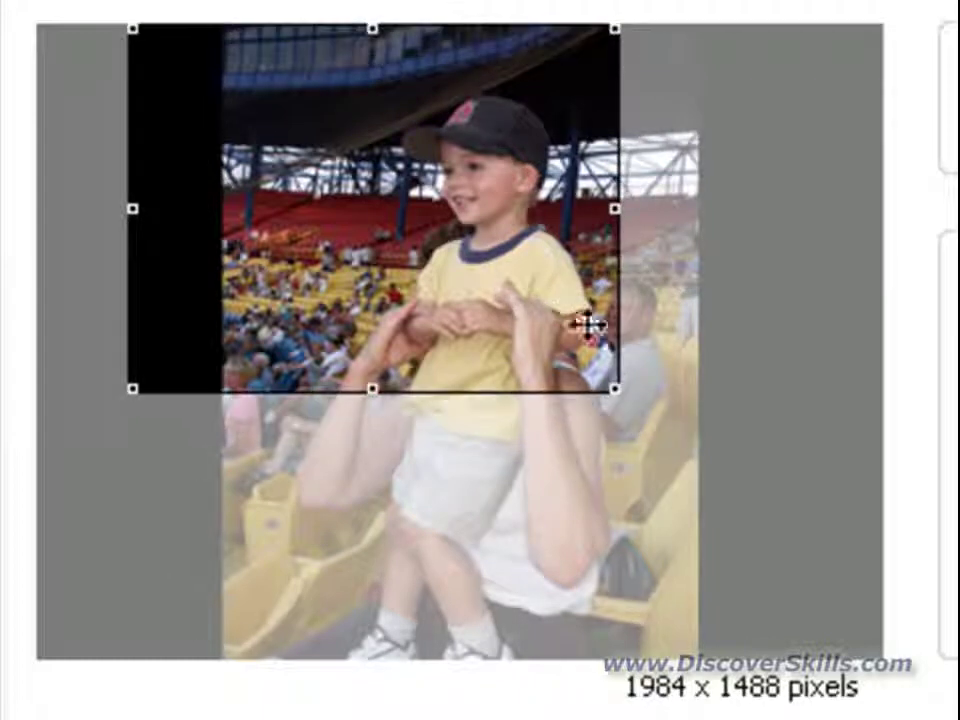
Enlarge the crop frame to about 3161 x 2371 pixels and position it over nearly the whole stadium picture
left_click_drag(612, 390, 840, 561)
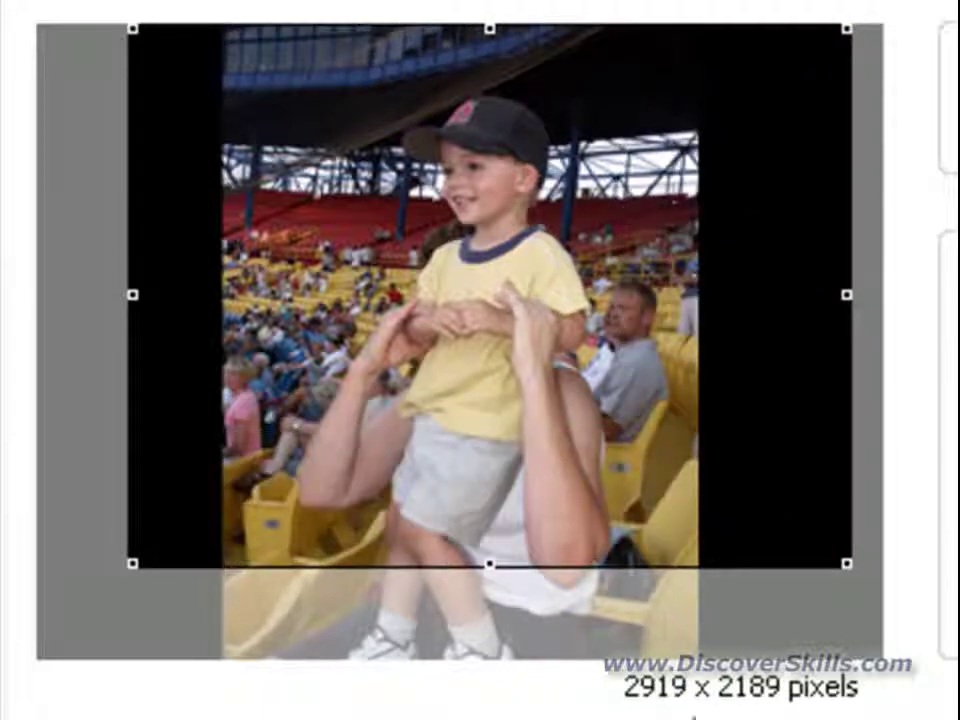
left_click_drag(469, 379, 456, 412)
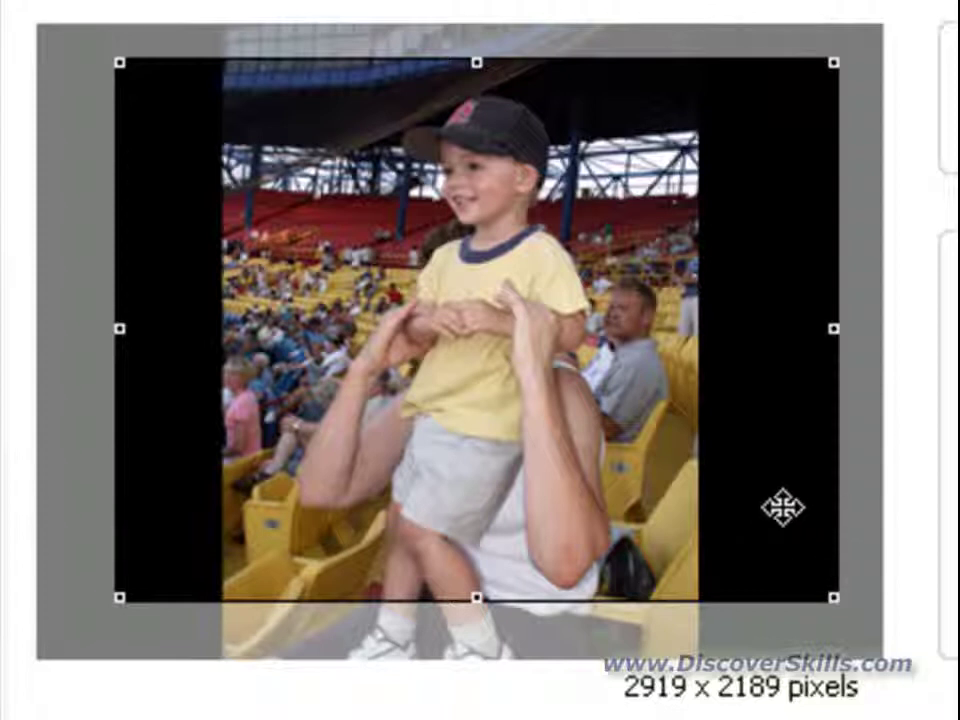
left_click_drag(775, 507, 756, 480)
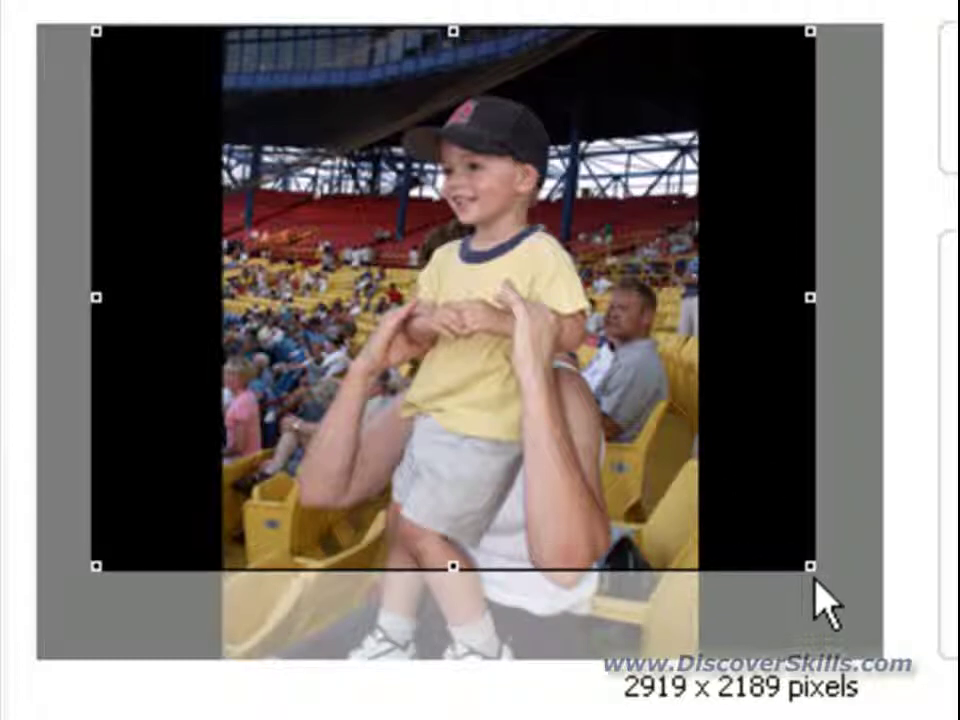
left_click_drag(813, 568, 853, 602)
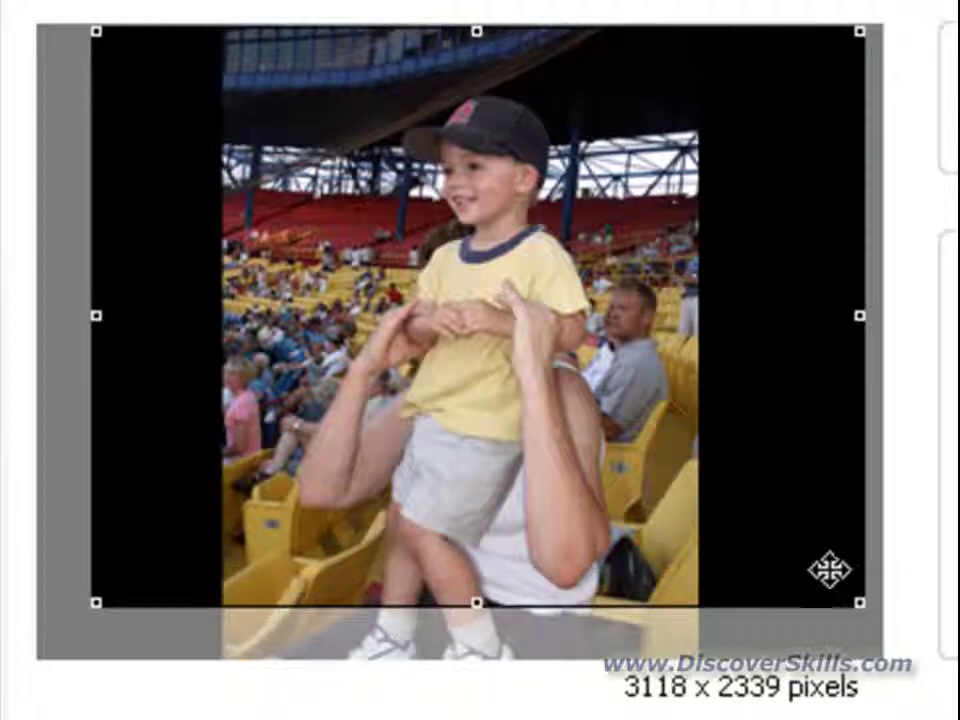
left_click_drag(813, 553, 799, 553)
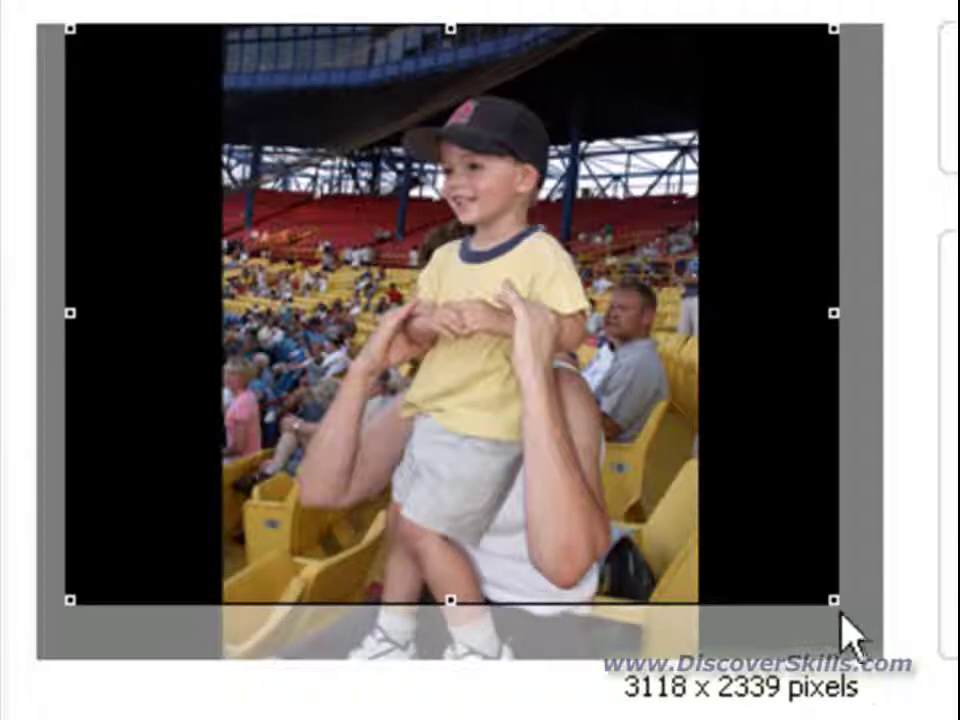
left_click_drag(840, 598, 848, 606)
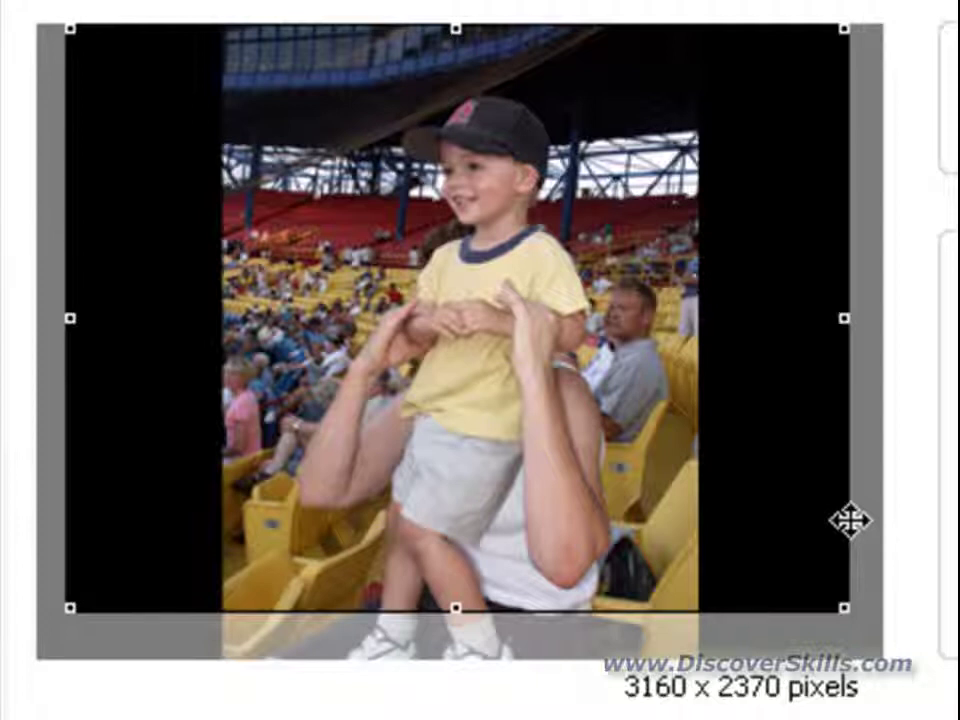
left_click_drag(795, 482, 808, 504)
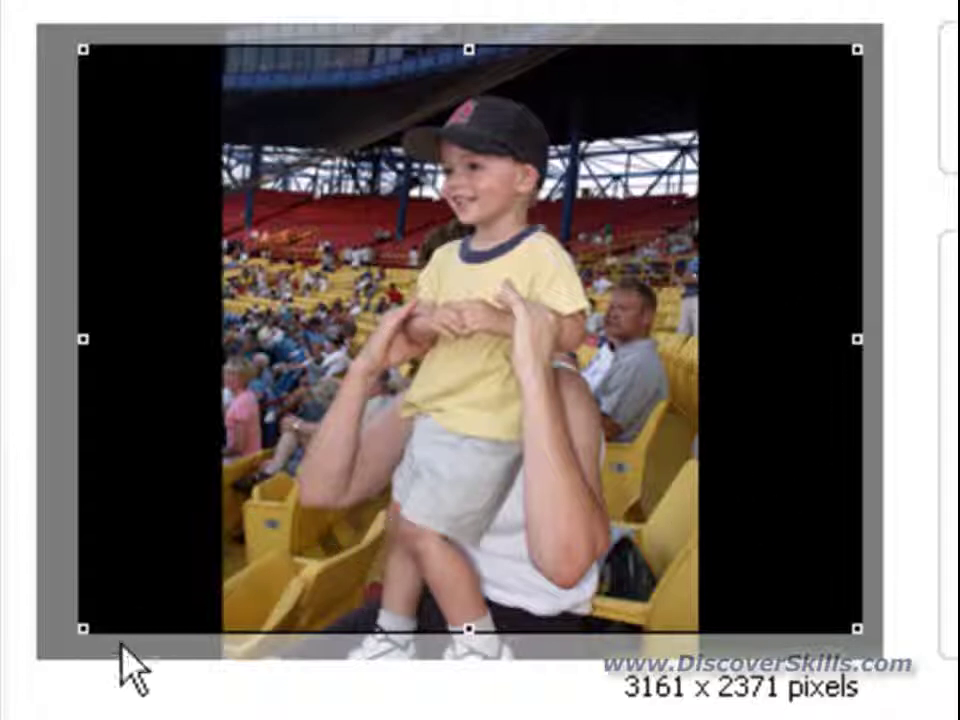
Shrink the crop frame to about 1806 x 1355 pixels and try placing it around the boy and the black border beside him
left_click_drag(85, 630, 354, 425)
left_click_drag(764, 332, 638, 350)
left_click_drag(735, 441, 668, 395)
left_click_drag(578, 309, 585, 336)
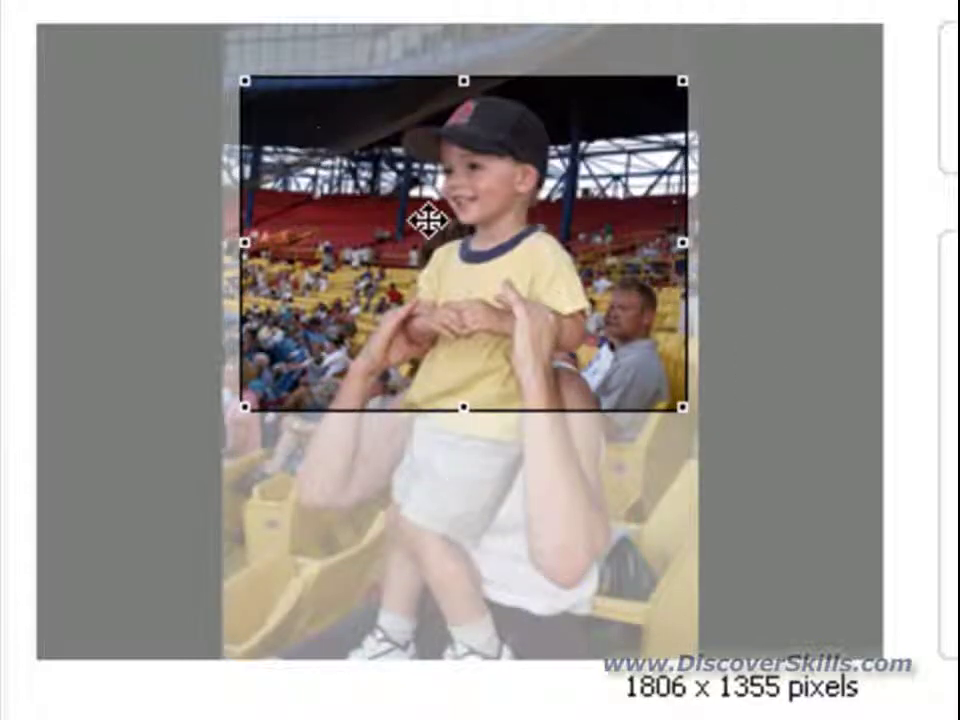
left_click_drag(432, 231, 434, 216)
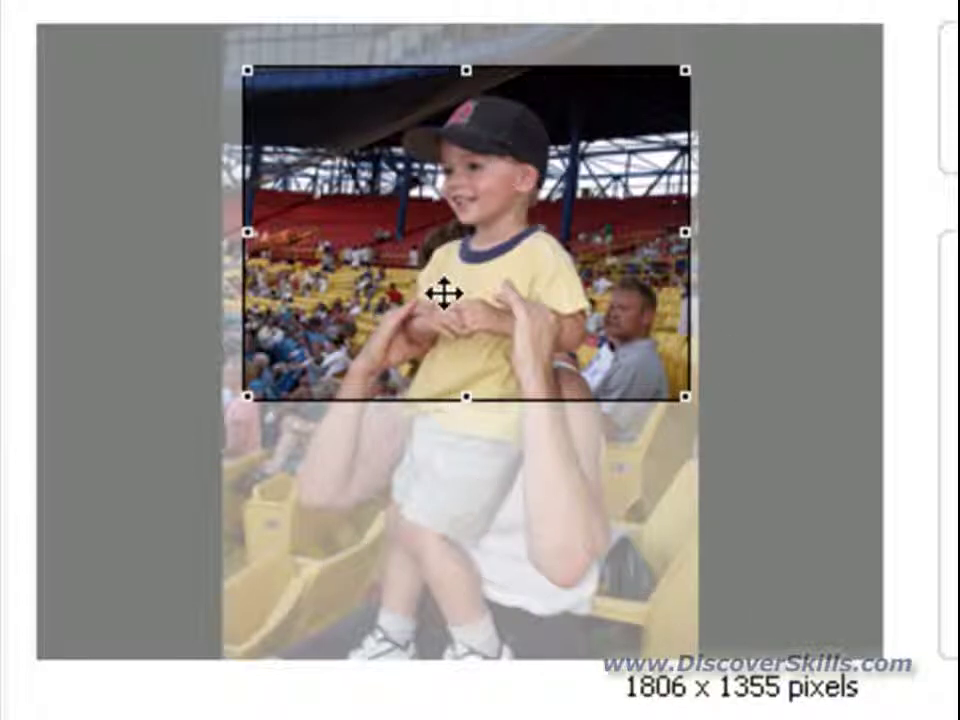
left_click_drag(443, 293, 342, 263)
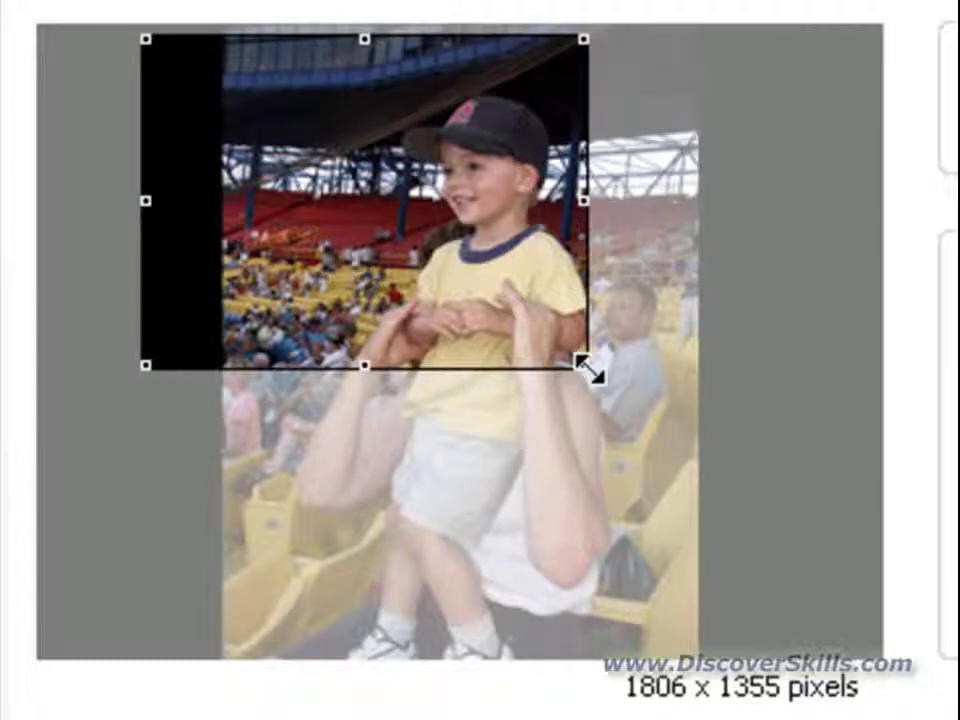
Expand the crop frame to about 3182 x 2387 pixels and center it over most of the stadium picture
left_click_drag(588, 370, 876, 602)
left_click_drag(784, 531, 756, 540)
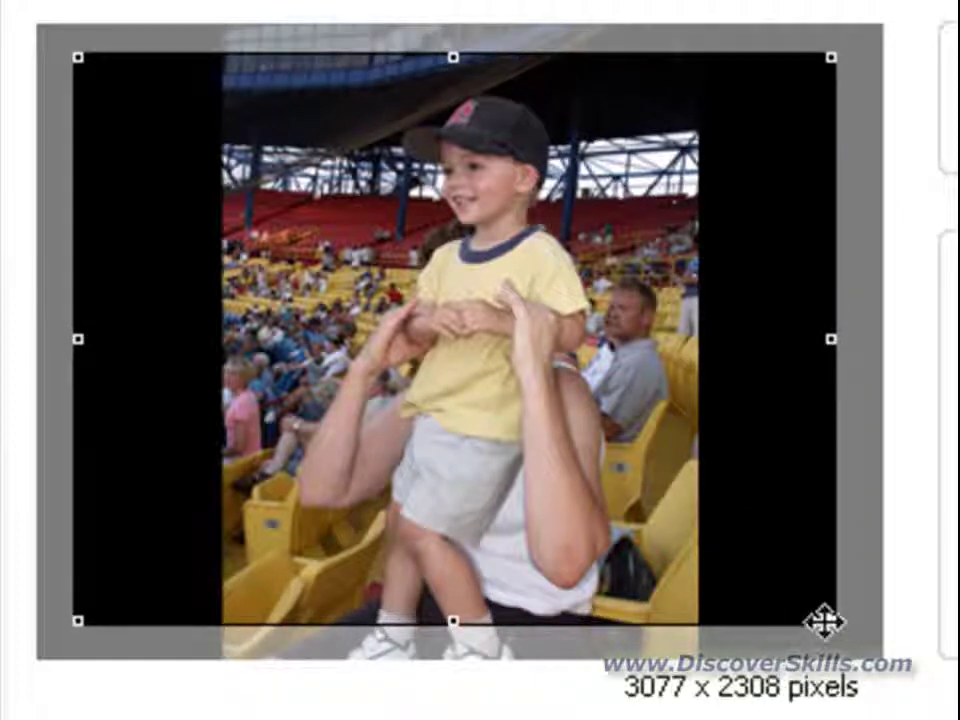
left_click_drag(831, 622, 855, 639)
mouse_move(810, 553)
left_mouse_down()
mouse_move(793, 549)
mouse_move(806, 541)
left_mouse_up()
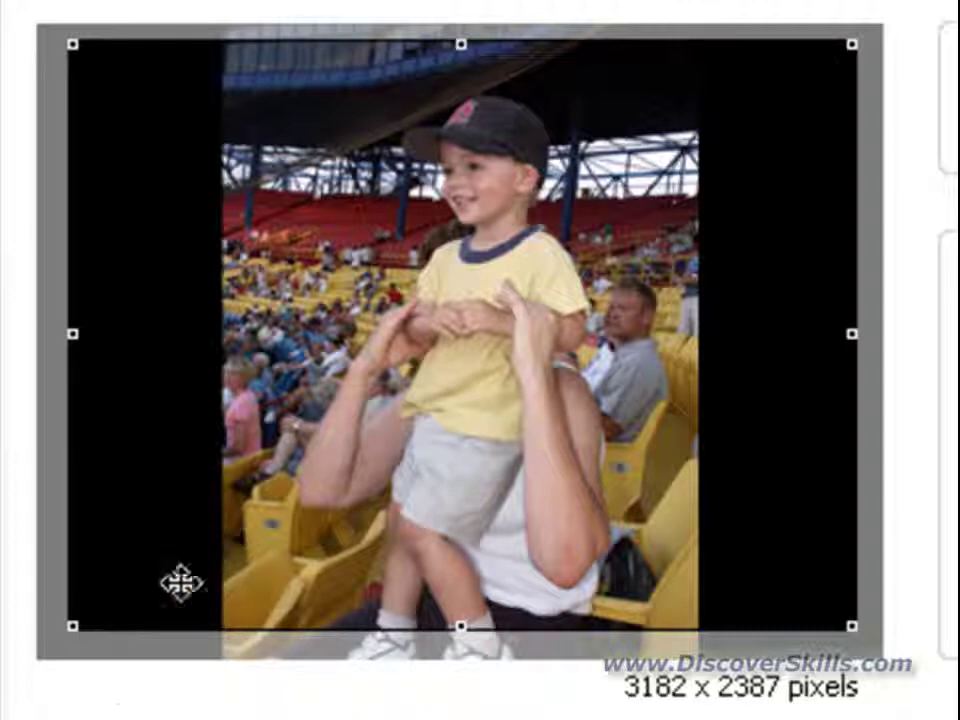
Reduce the crop frame to about 1743 x 1307 pixels and fit it around the boy's upper body, excluding the black borders
left_click_drag(72, 626, 338, 428)
left_click_drag(632, 376, 542, 403)
left_click_drag(716, 476, 624, 403)
left_click_drag(579, 369, 641, 349)
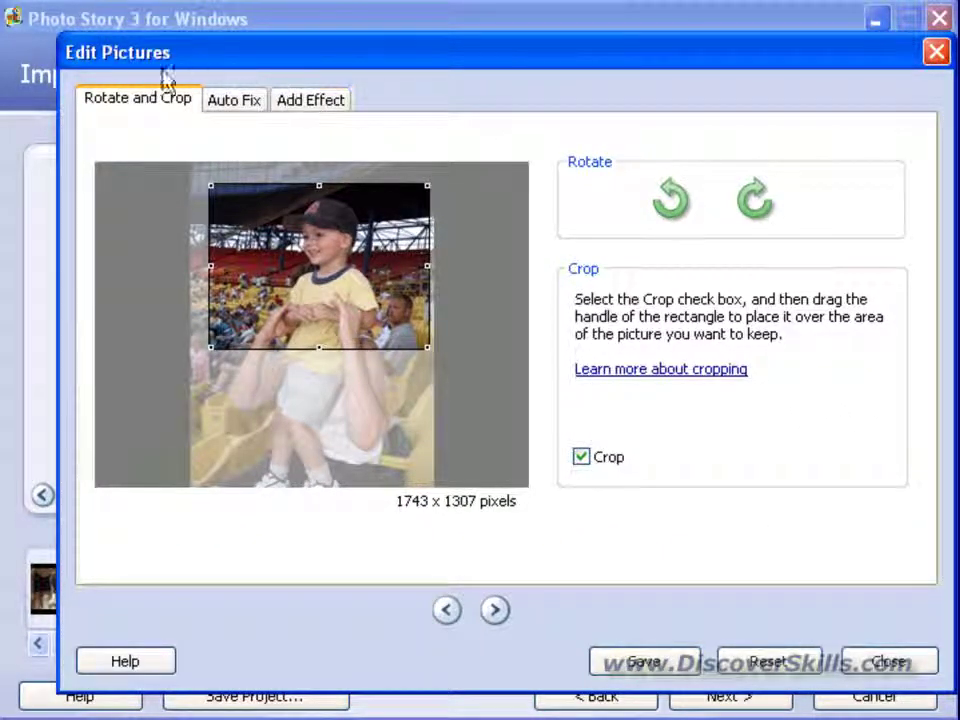
Apply the Diffuse Glow effect to the cropped stadium picture
left_click(347, 100)
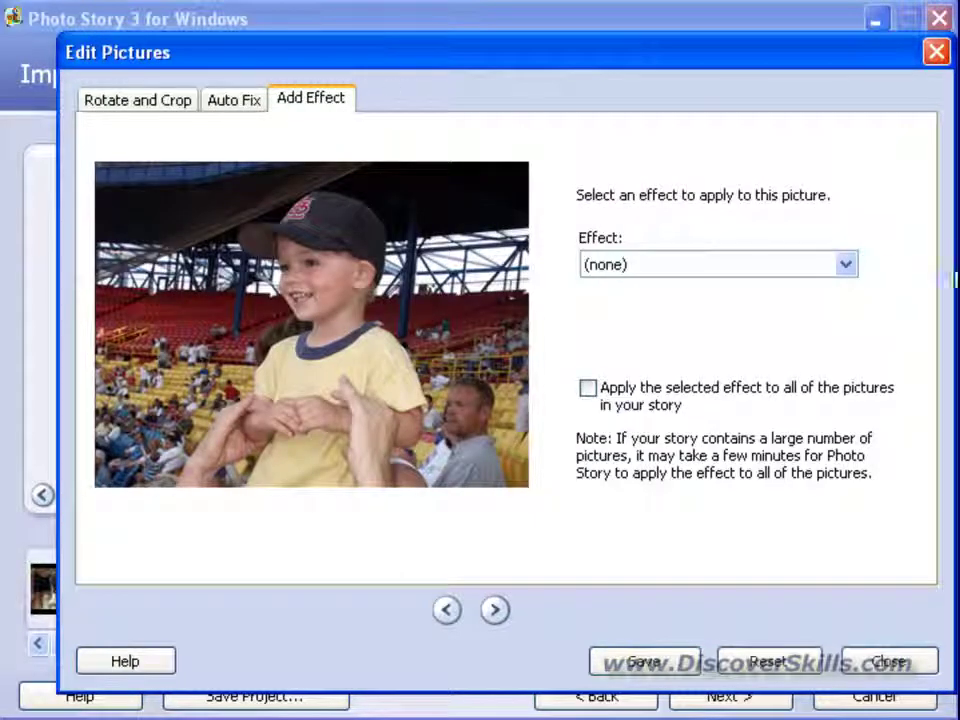
left_click(846, 264)
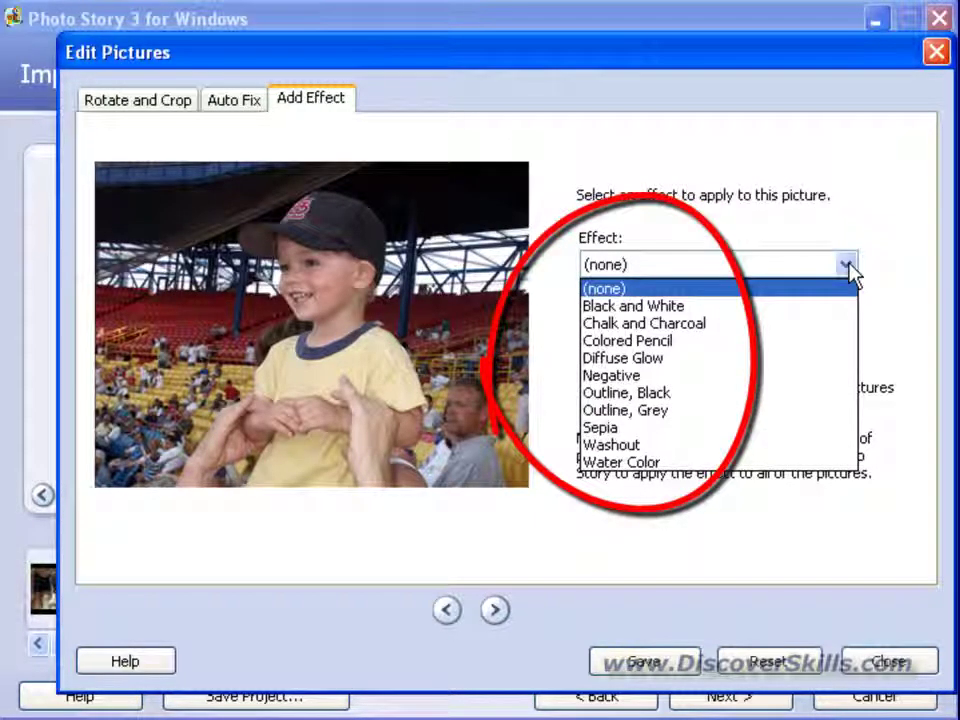
left_click(780, 358)
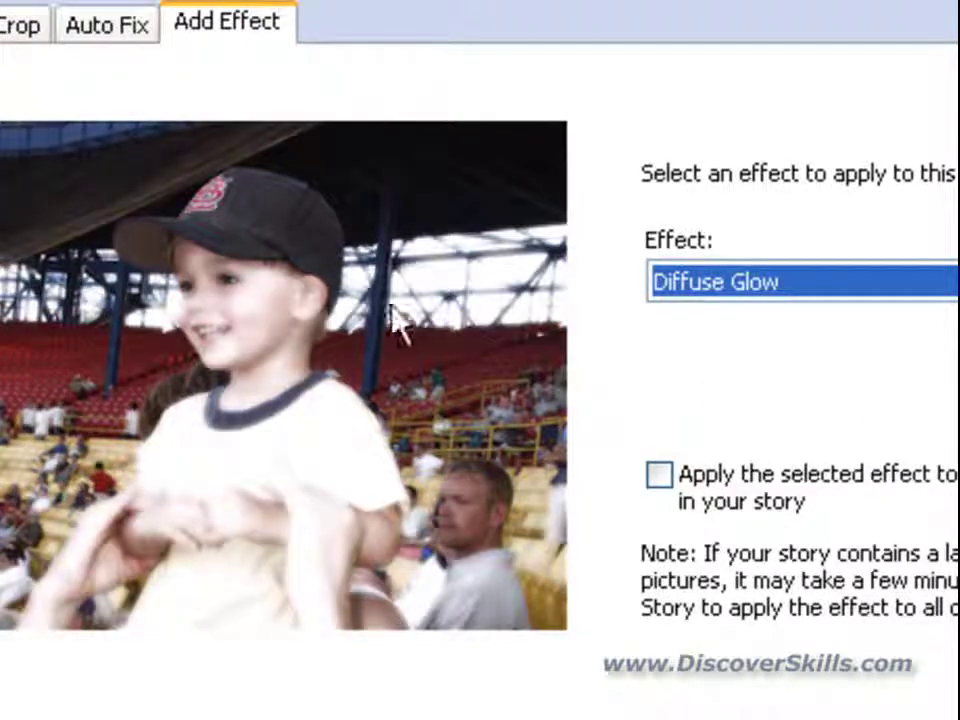
Change the stadium picture's effect to Chalk and Charcoal
key("alt+Down")
key("b")
key("c")
key("Return")
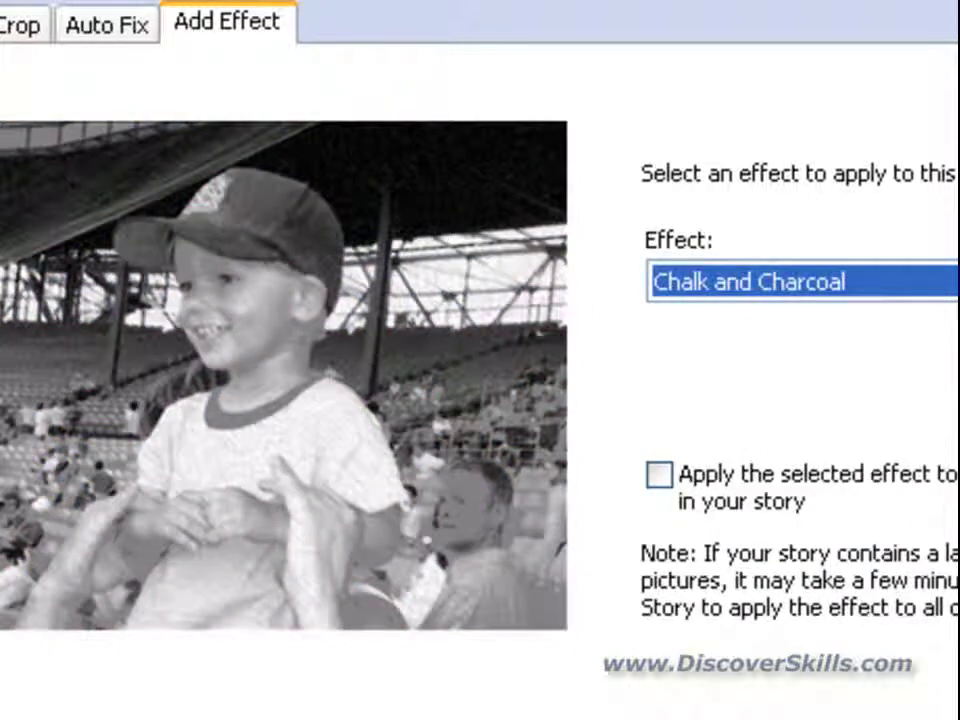
Switch the stadium picture's effect to Sepia
key("alt+Down")
key("Down")
key("Down")
key("Down")
key("Down")
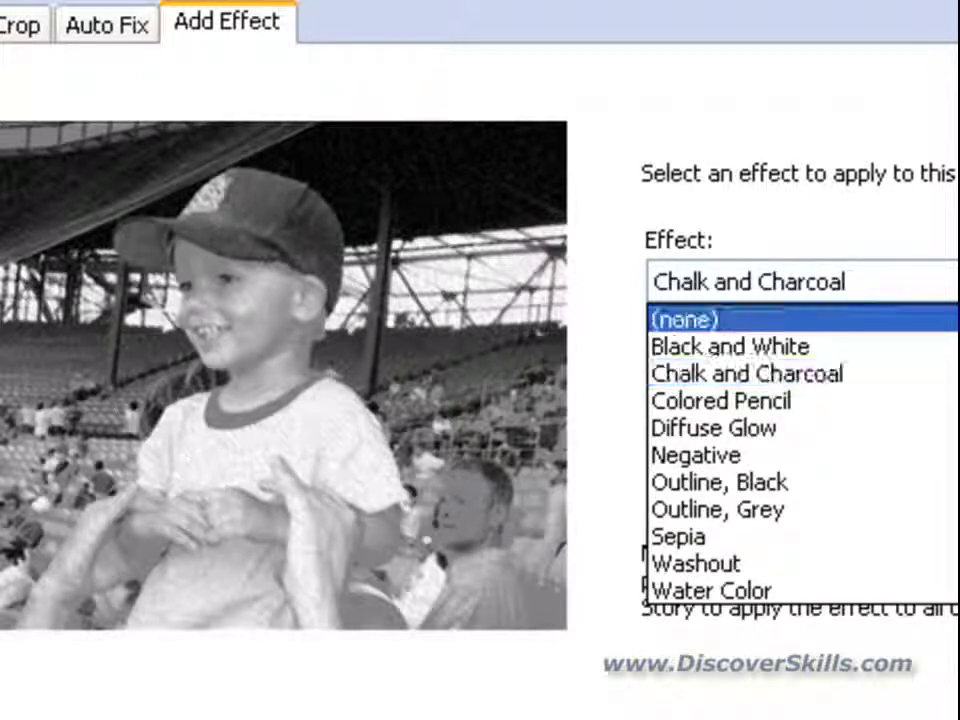
key("Down")
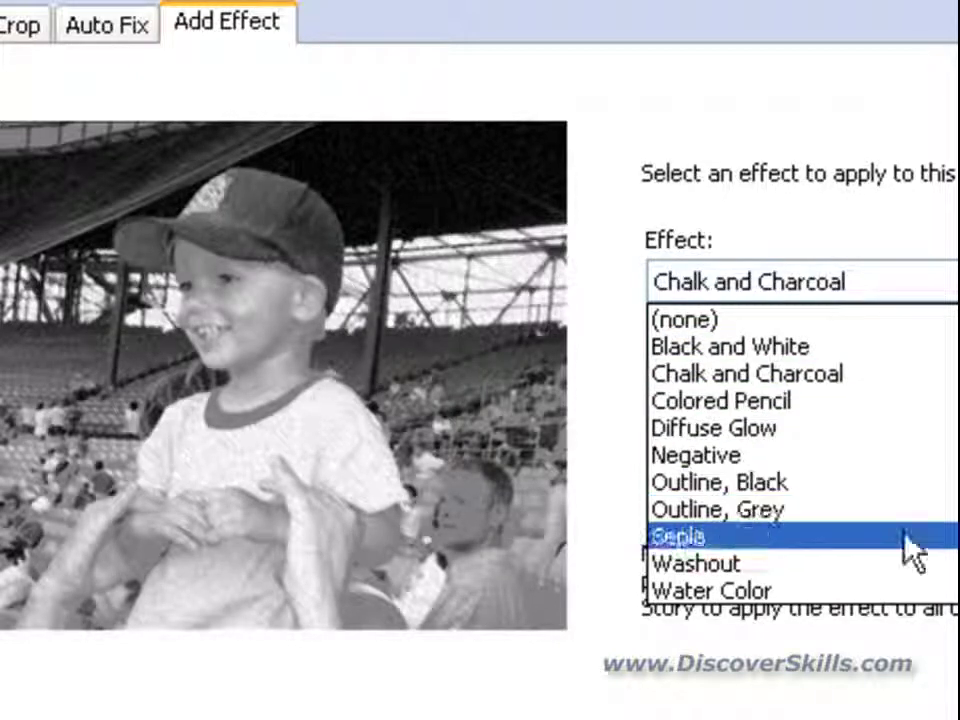
left_click(744, 545)
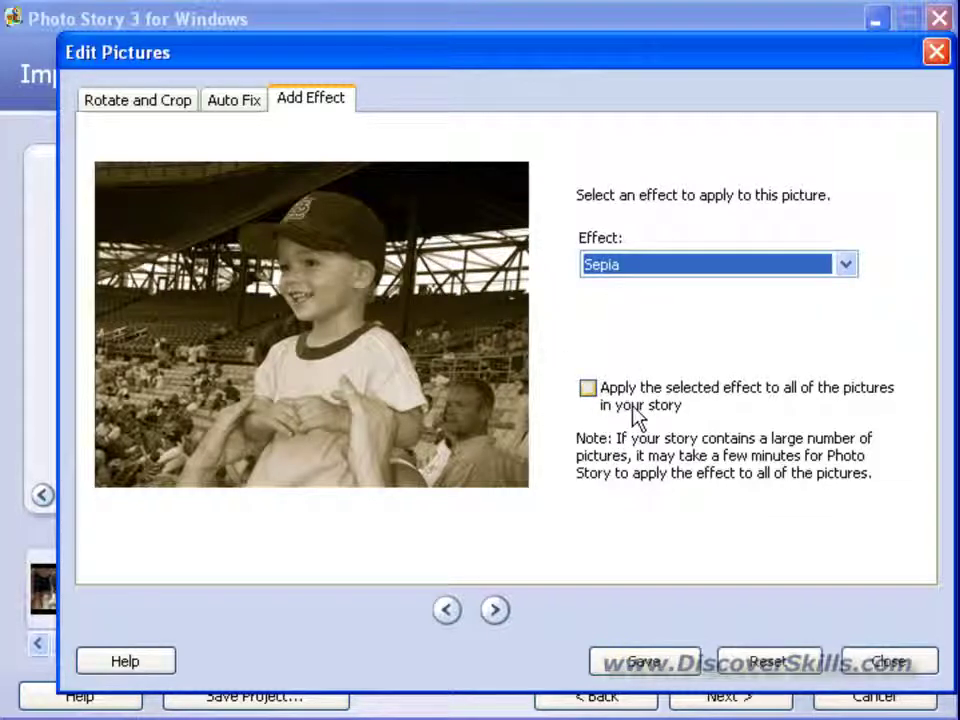
Set the stadium picture's effect back to (none) and save its edits
left_click(847, 266)
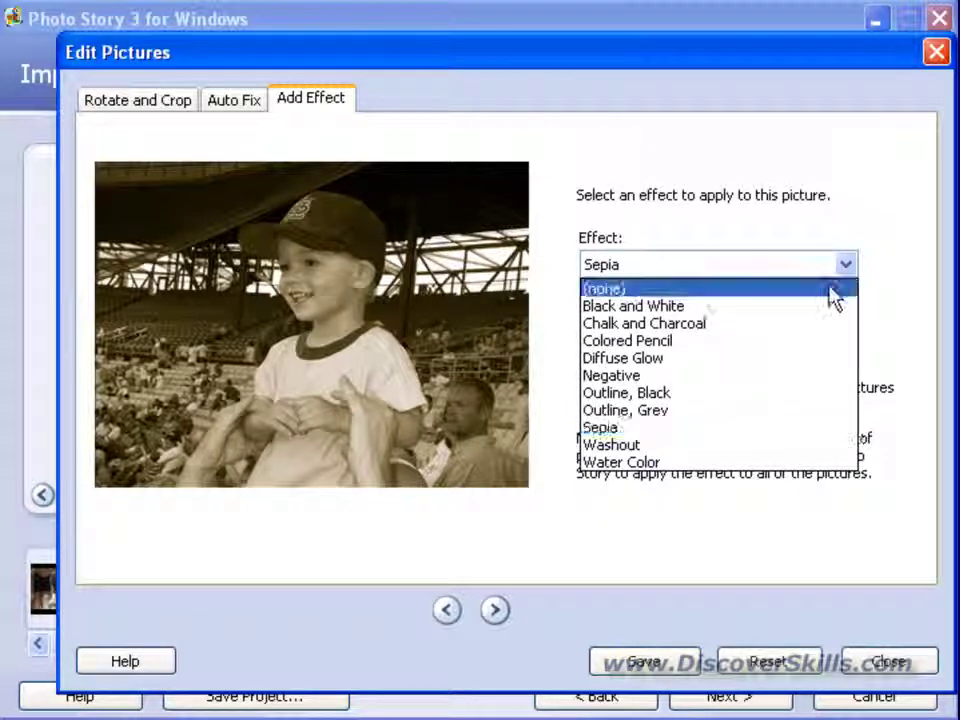
left_click(829, 288)
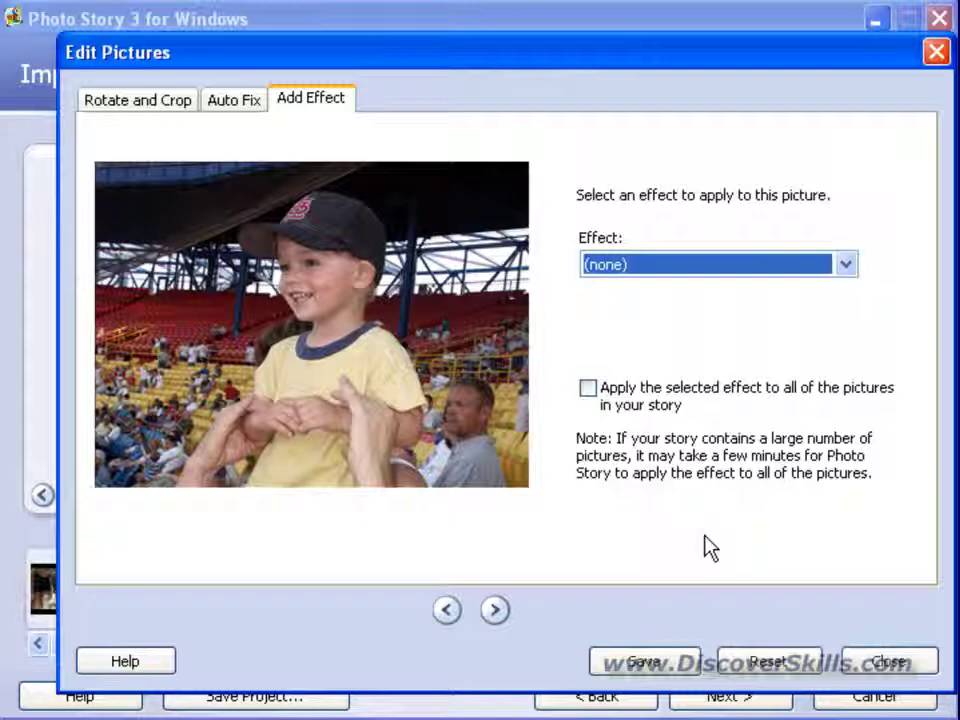
left_click_drag(632, 60, 615, 47)
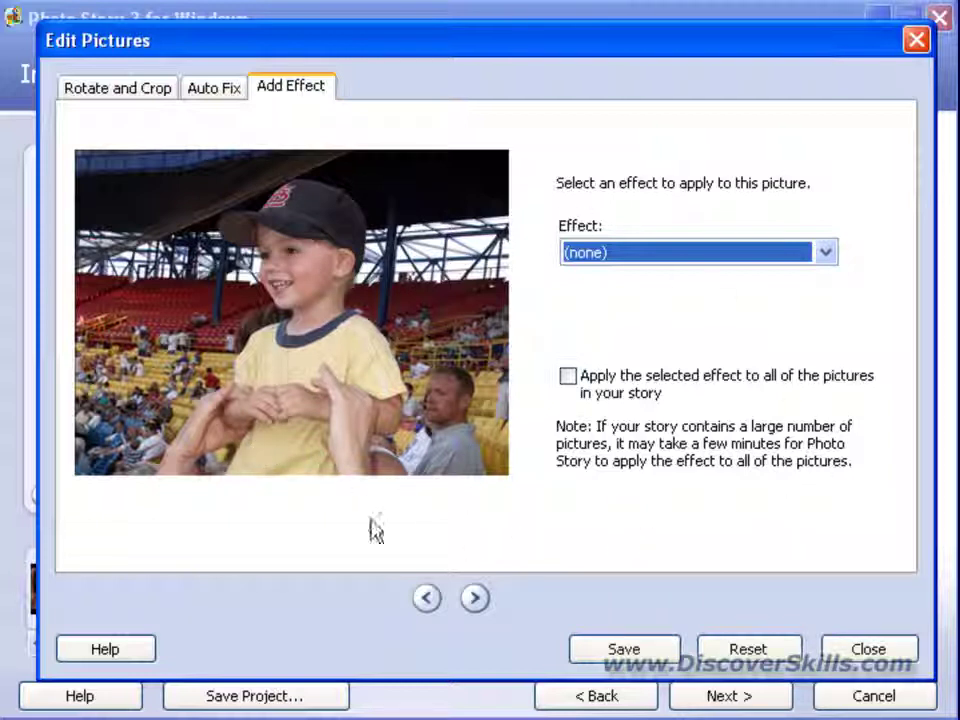
left_click(622, 650)
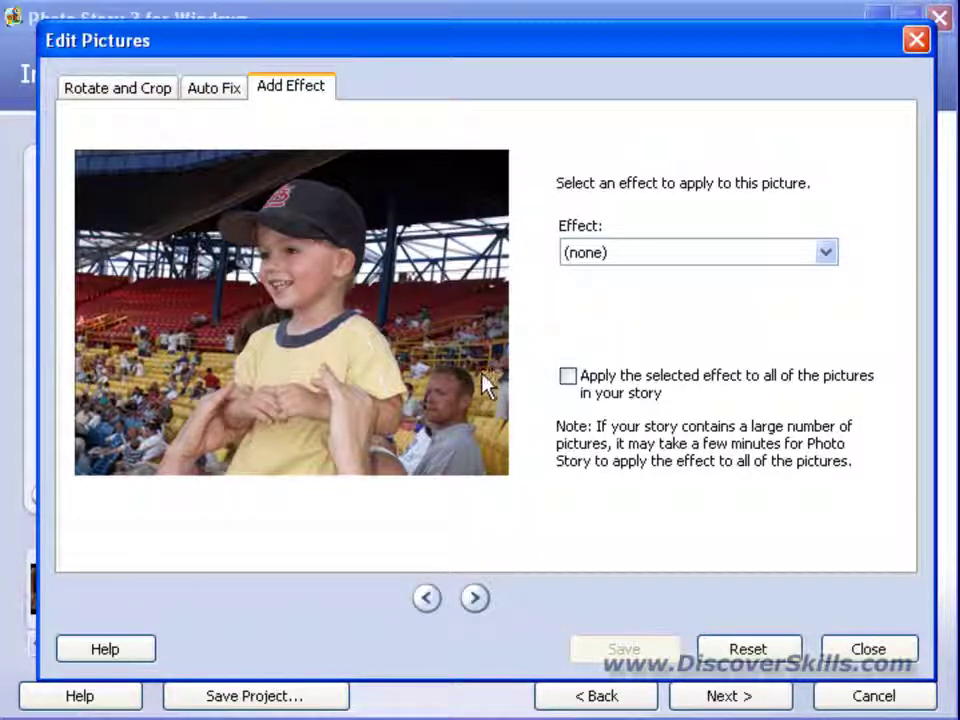
Advance to the dog picture, close the picture editor, and select the stadium picture on the film strip
left_click(478, 600)
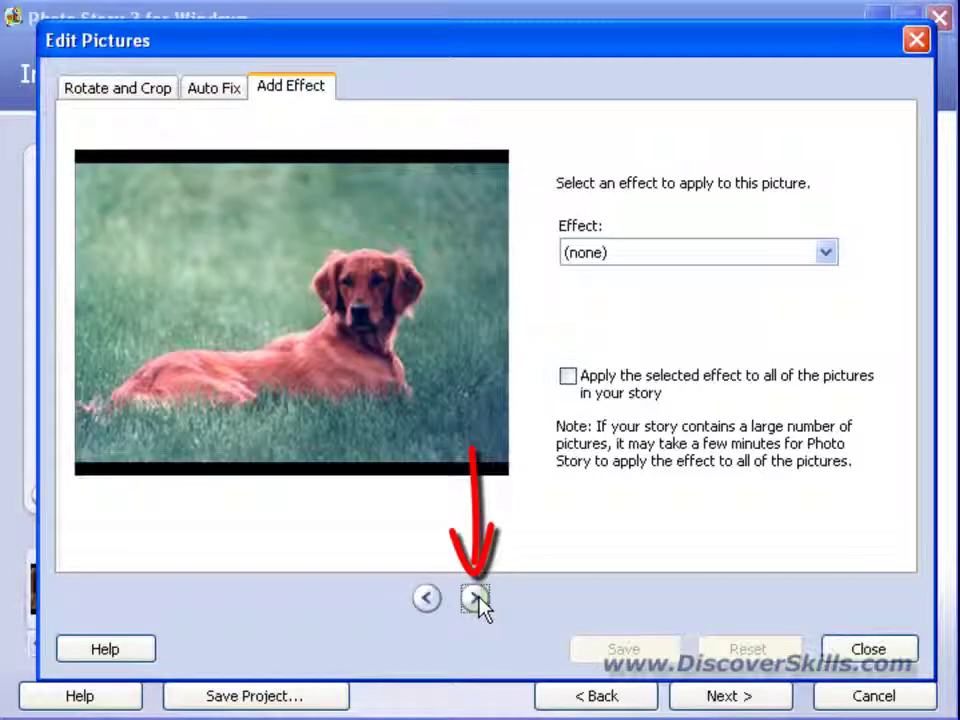
left_click(893, 650)
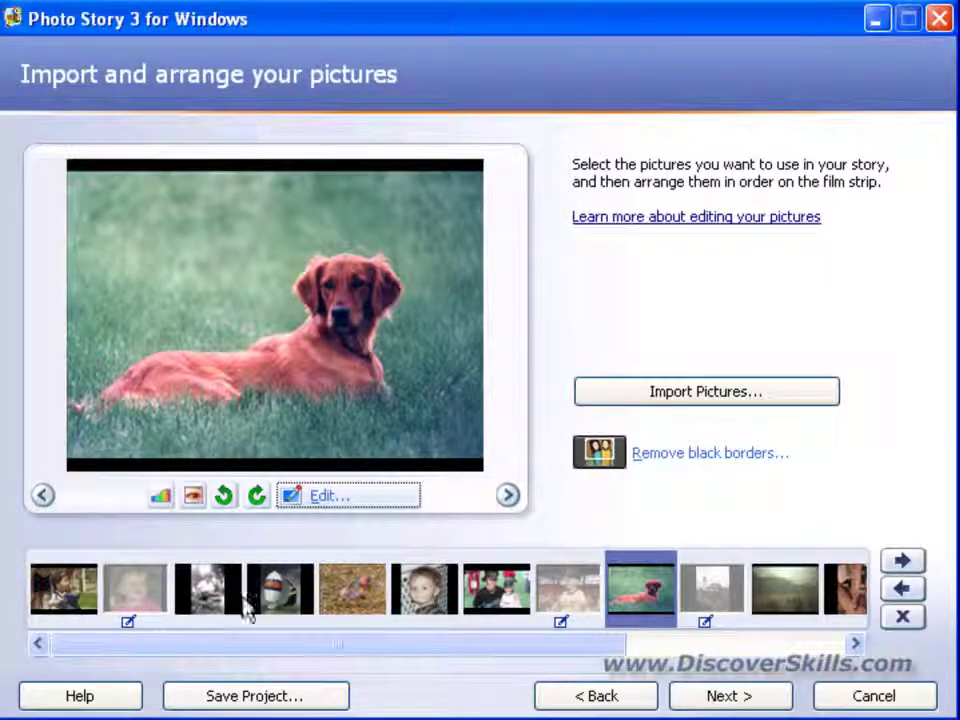
left_click(574, 583)
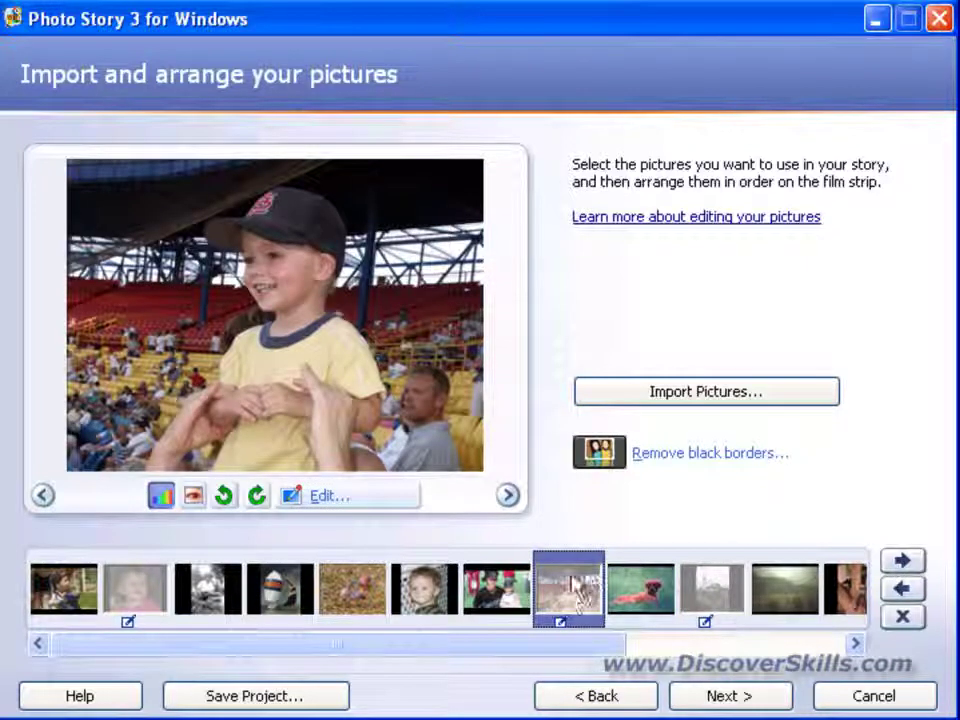
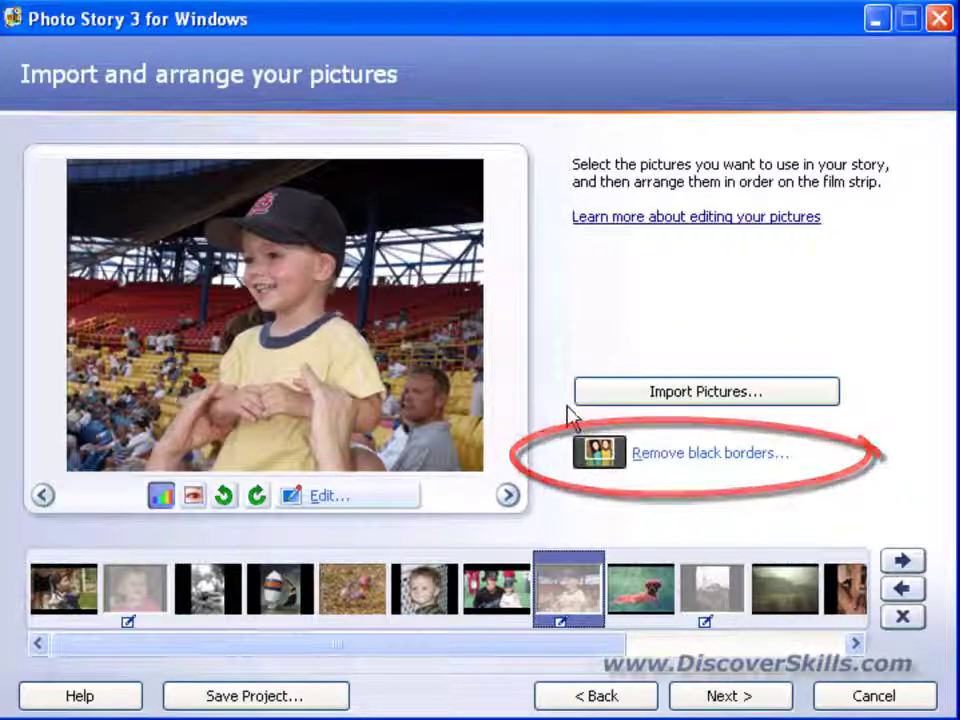
Preview black border removal for the drinking fountain picture and dismiss it without using the proposed crop
left_click(653, 456)
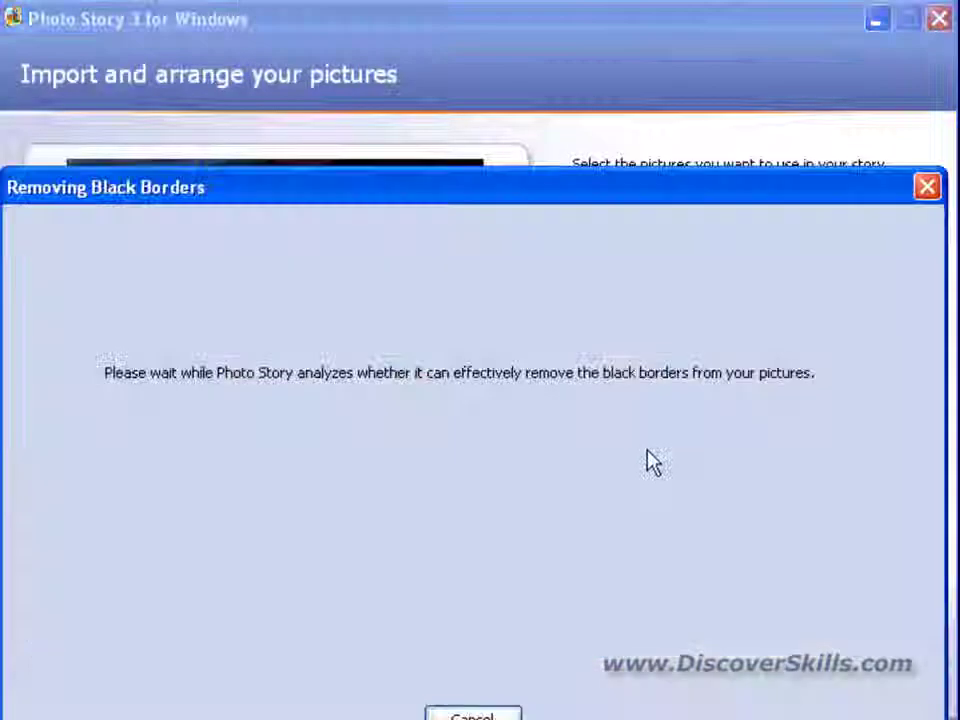
left_click_drag(538, 192, 544, 62)
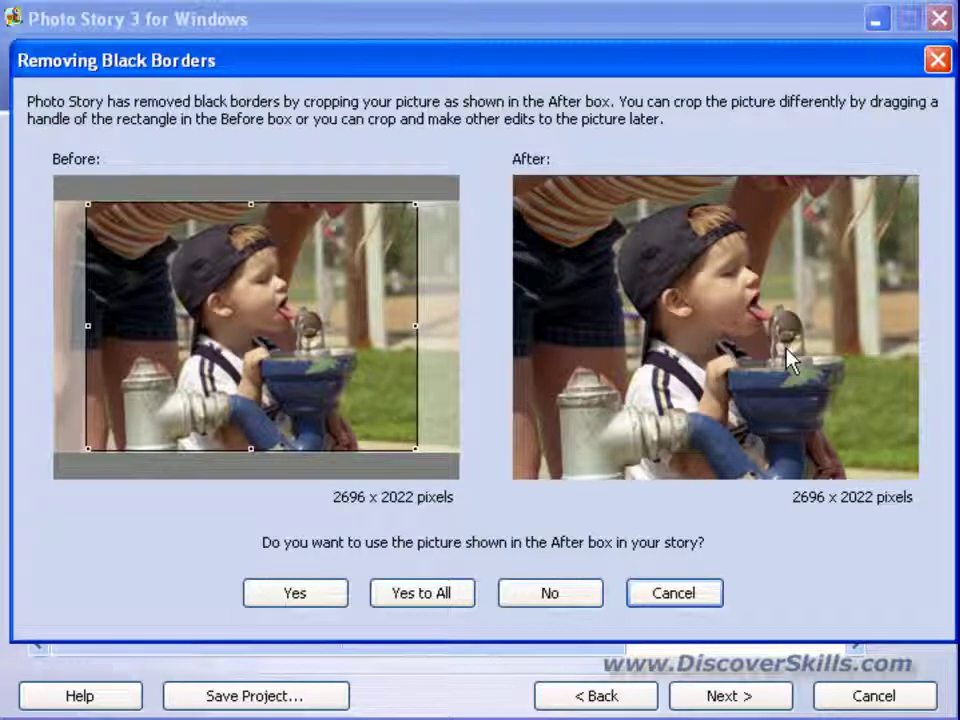
left_click(592, 600)
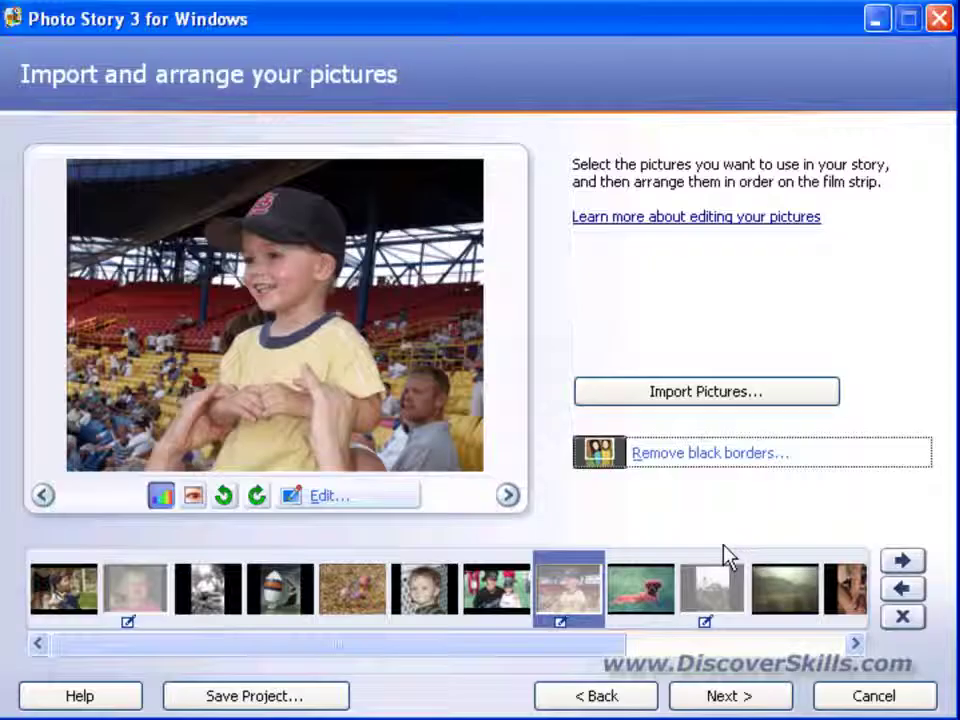
Select the red sunset picture at the film strip's end, trying black border removal again and cancelling it
left_click(798, 646)
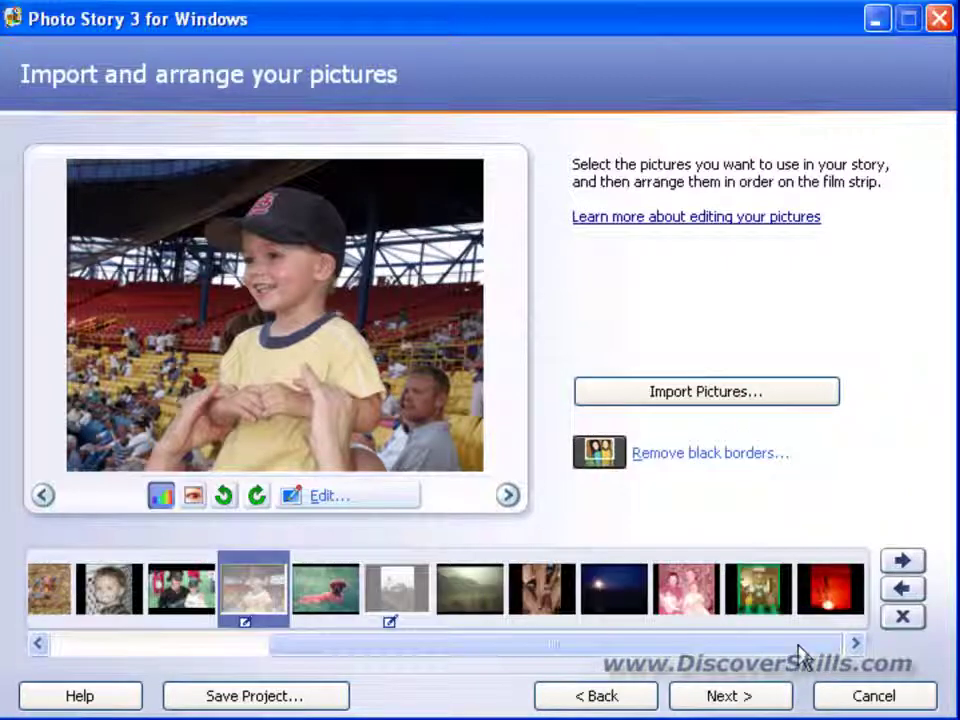
left_click(834, 588)
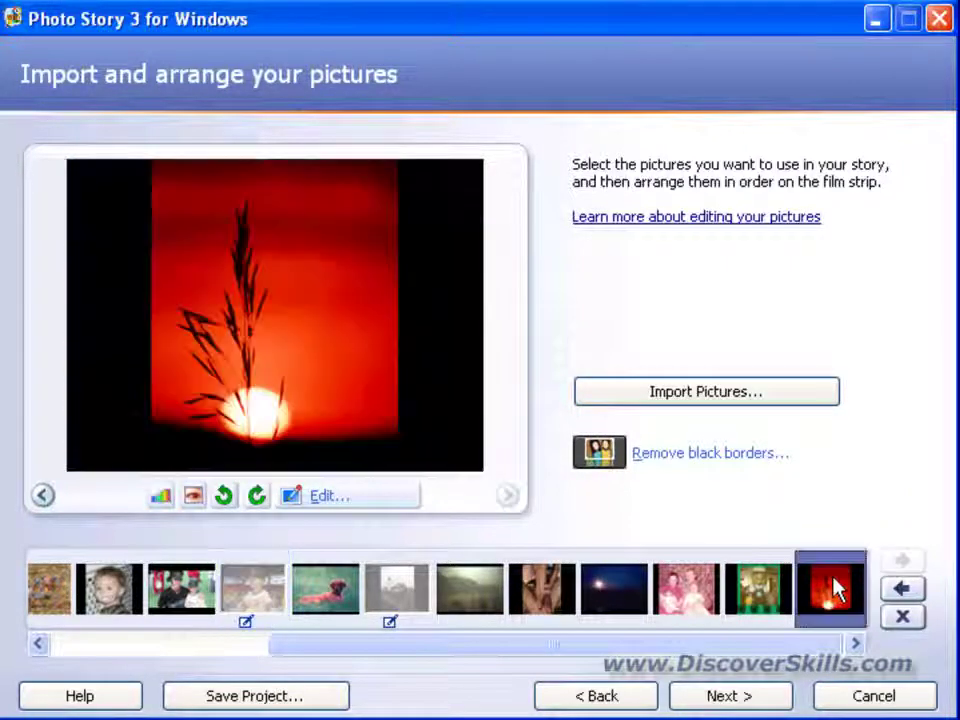
left_click(710, 456)
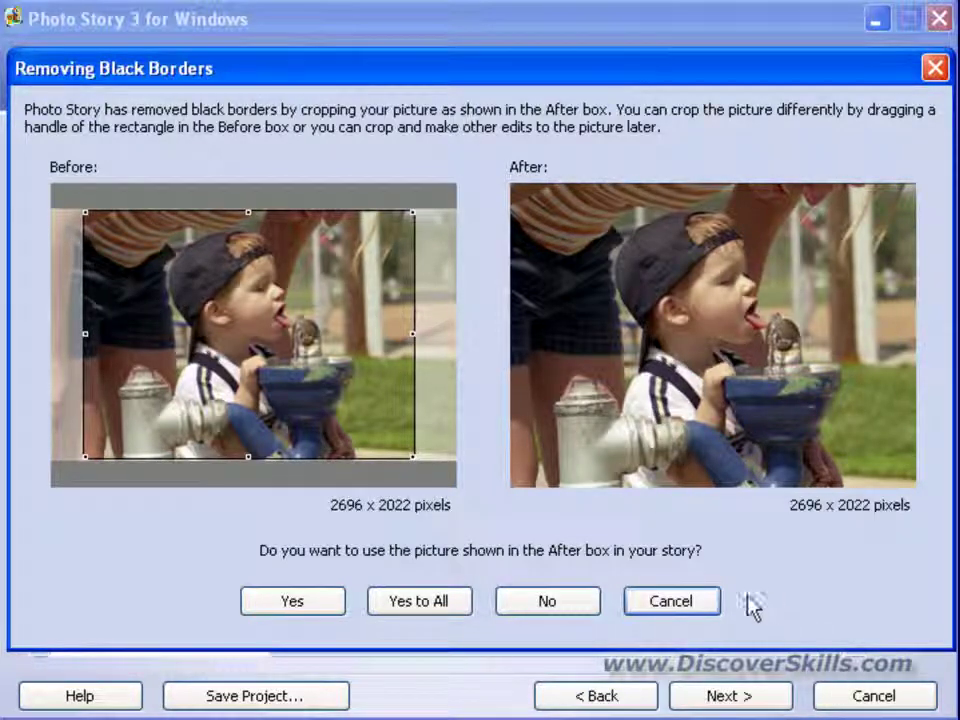
left_click(690, 606)
left_click(838, 588)
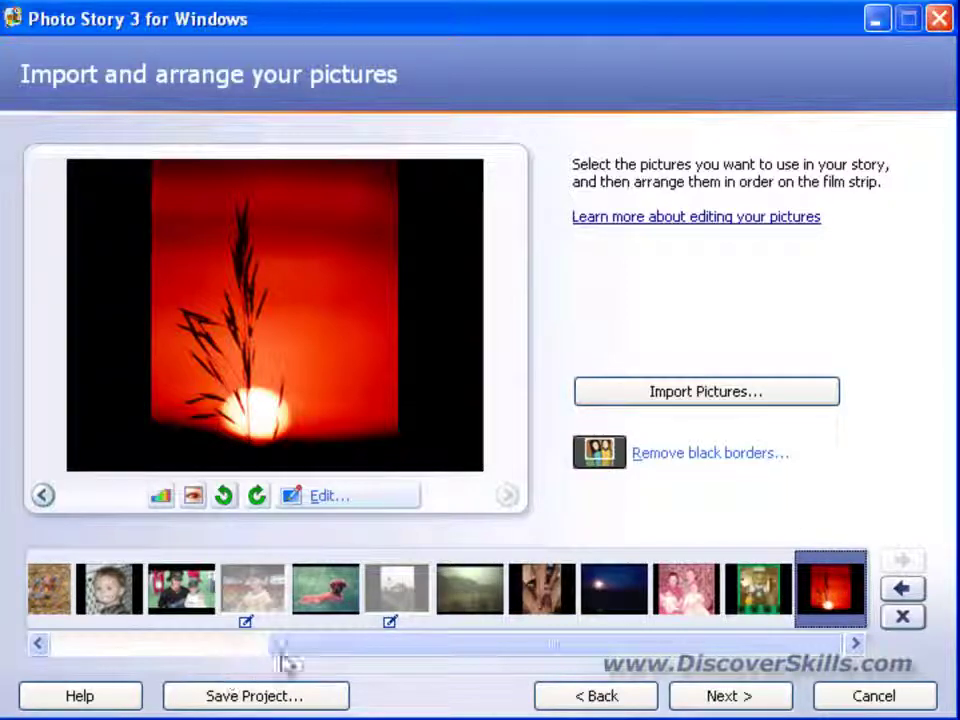
Select the sailboat picture on the film strip, start black border removal, and decline the proposed crop for the drinking fountain picture
left_click_drag(285, 646, 124, 649)
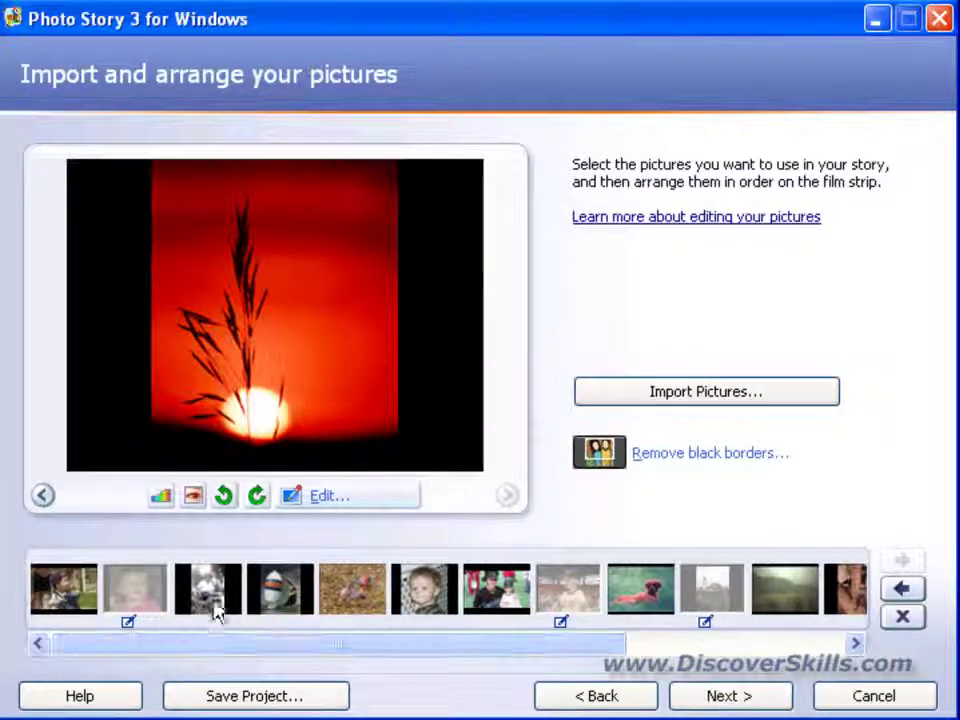
left_click(270, 598)
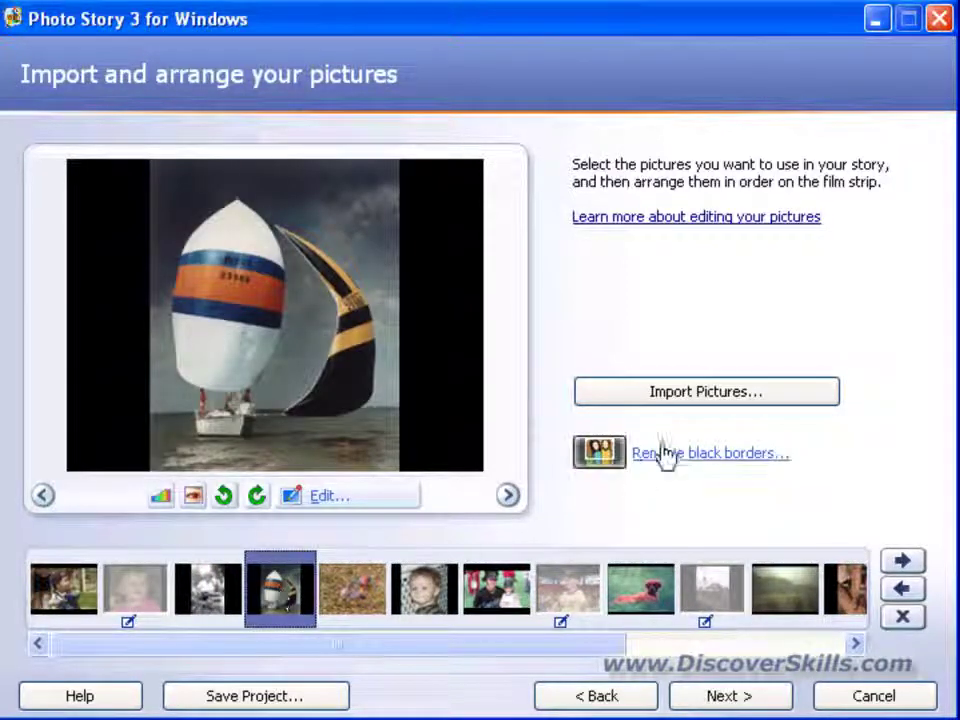
left_click(695, 462)
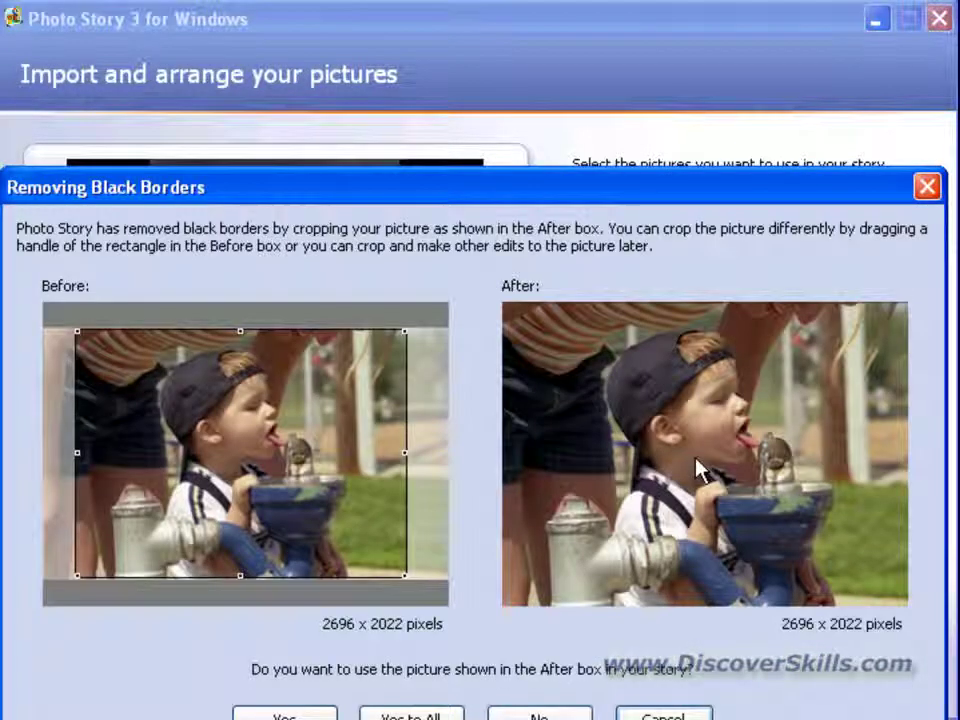
left_click_drag(593, 182, 606, 102)
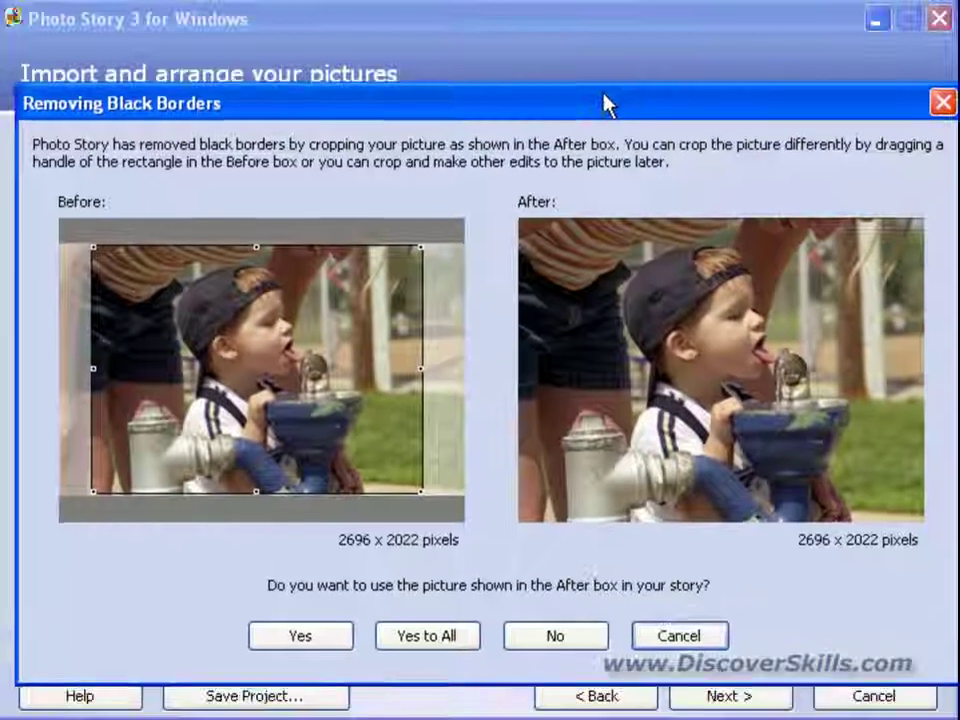
left_click(590, 638)
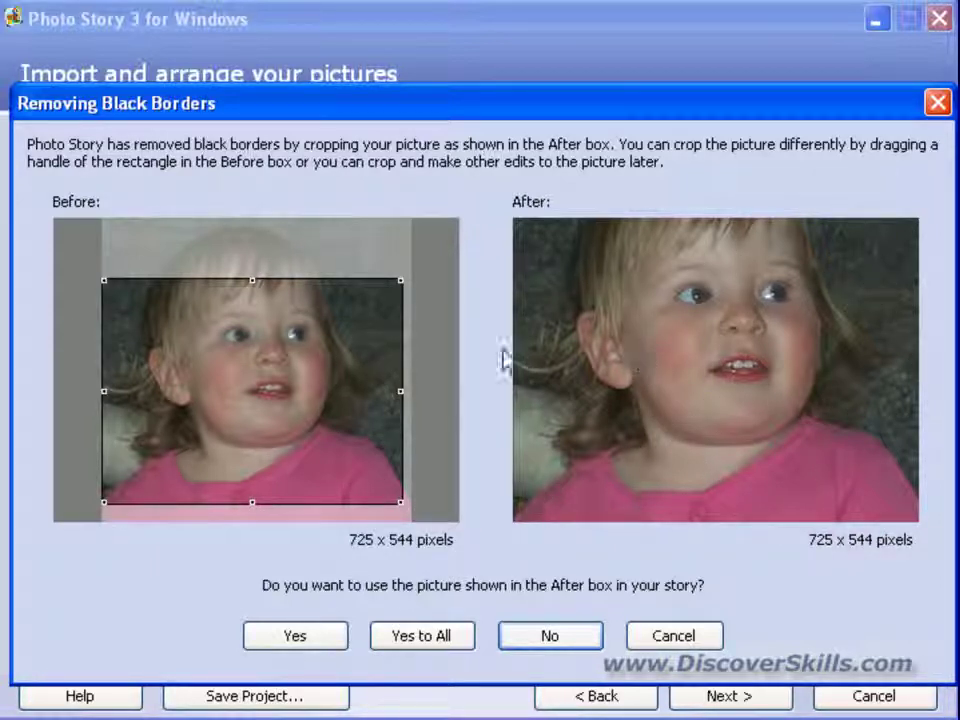
Try repositioning the black border crop rectangle over the girl in the pink shirt, moving it up and back down, and cancel border removal
left_click_drag(317, 373, 321, 323)
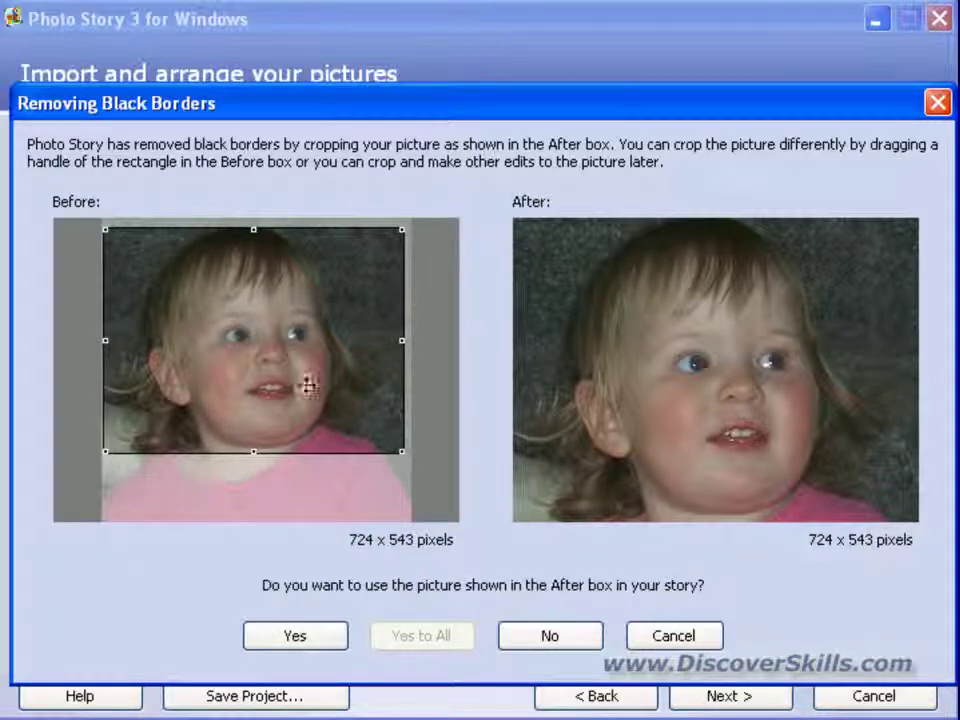
left_click_drag(306, 386, 311, 430)
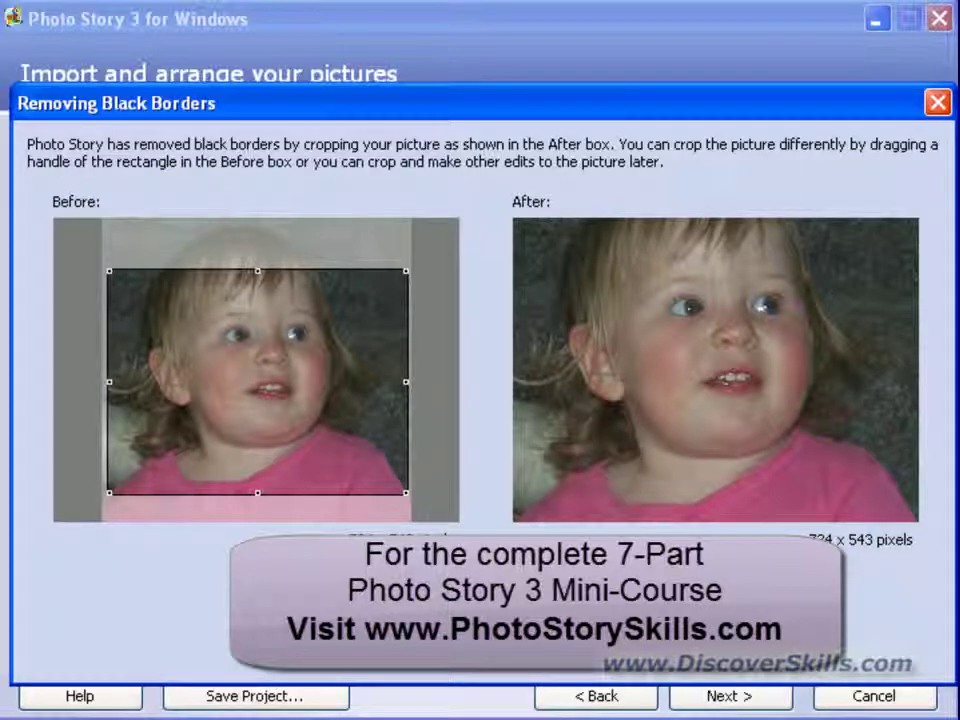
key("Return")
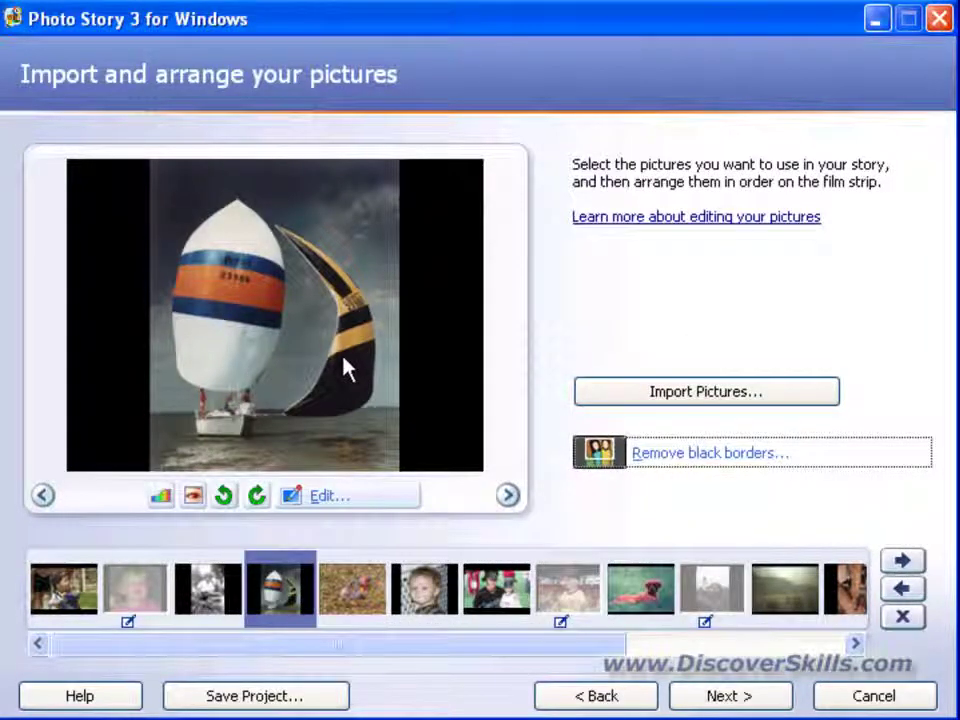
Try a manual crop of about 741 x 556 pixels around the sailboat's sails and close the picture editor without saving
left_click(352, 502)
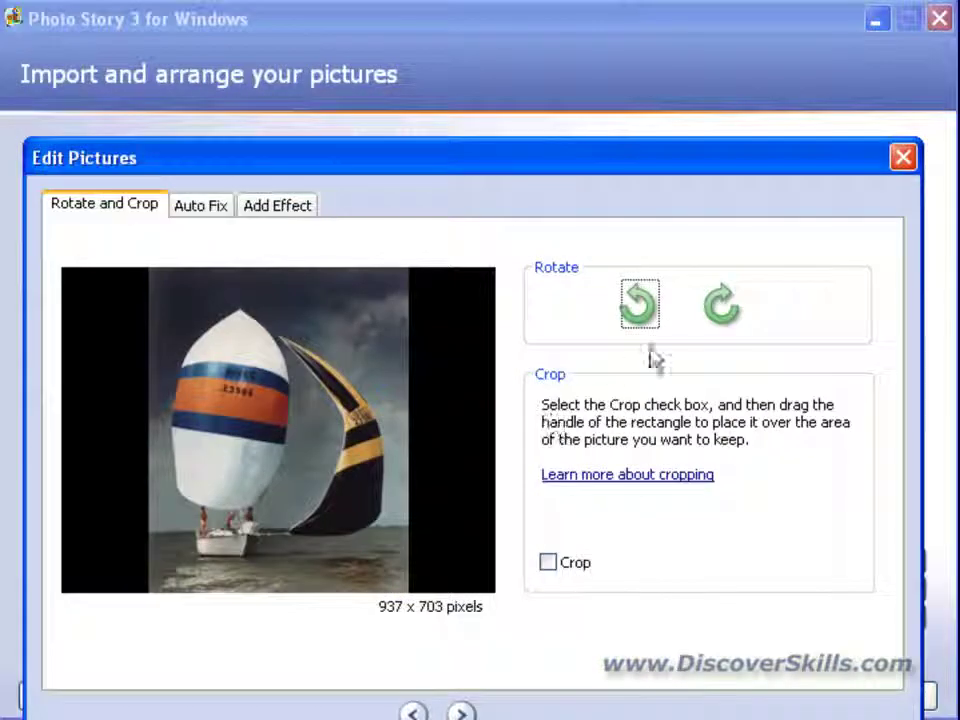
left_click(548, 563)
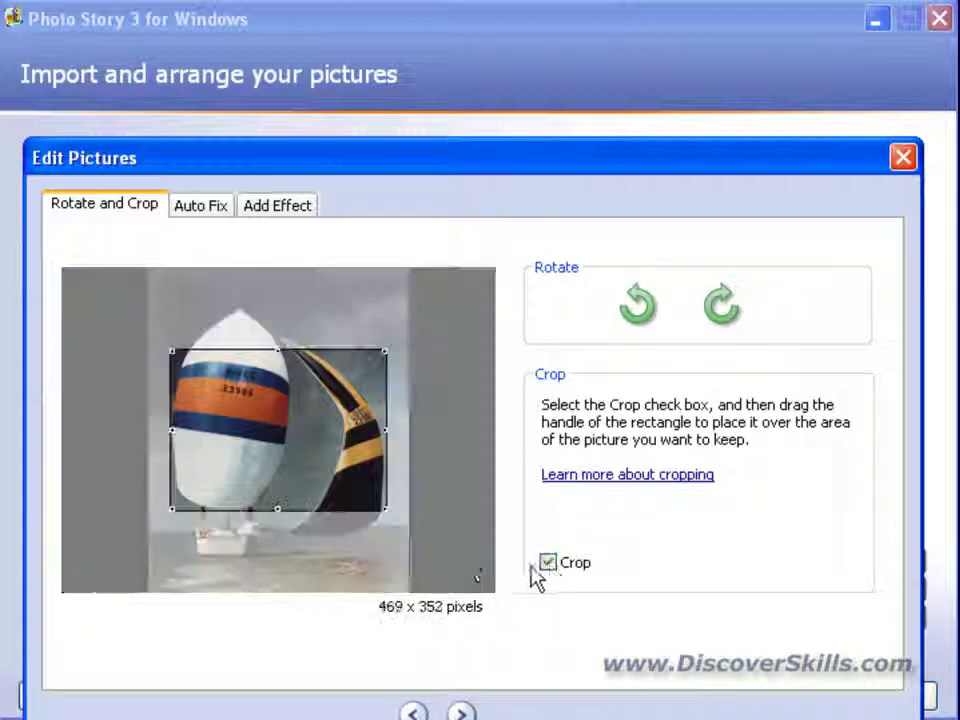
left_click_drag(332, 446, 306, 386)
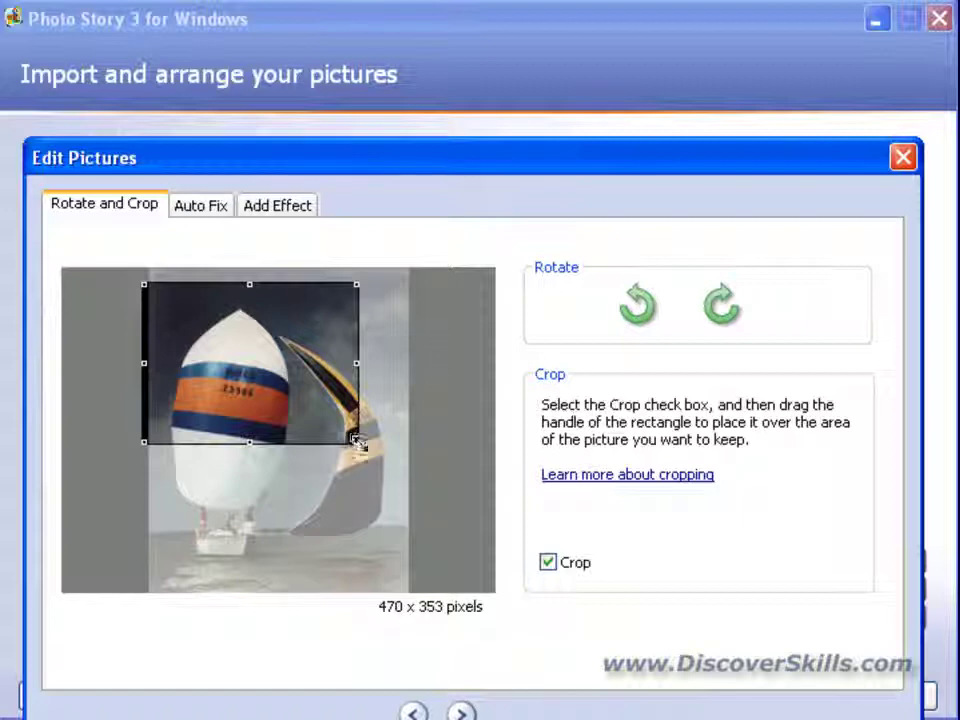
left_click_drag(356, 446, 416, 514)
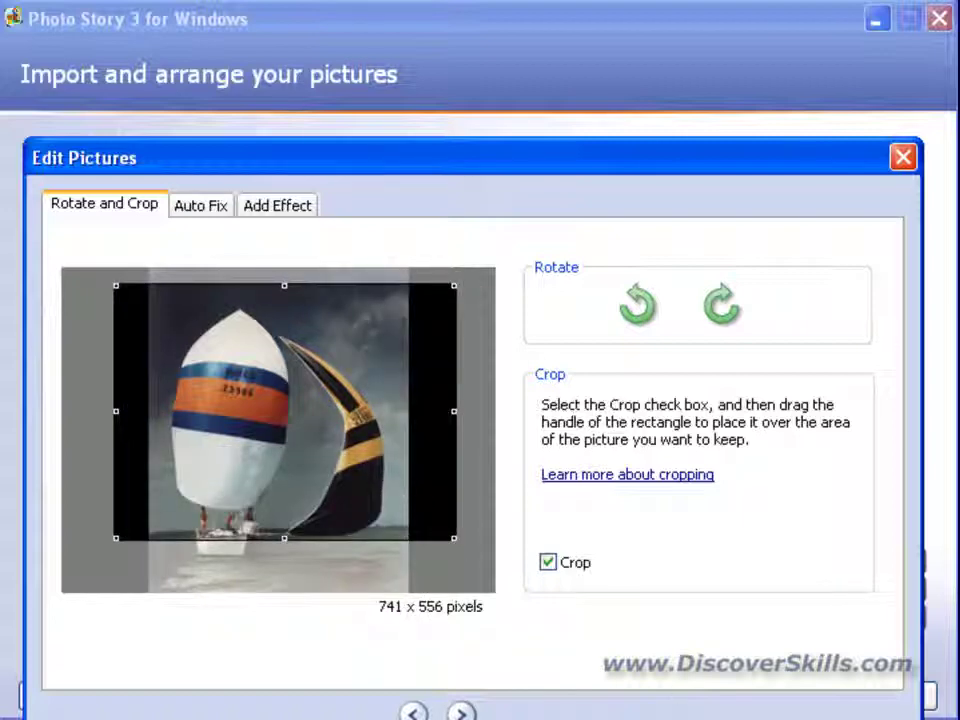
key("Escape")
left_click(497, 562)
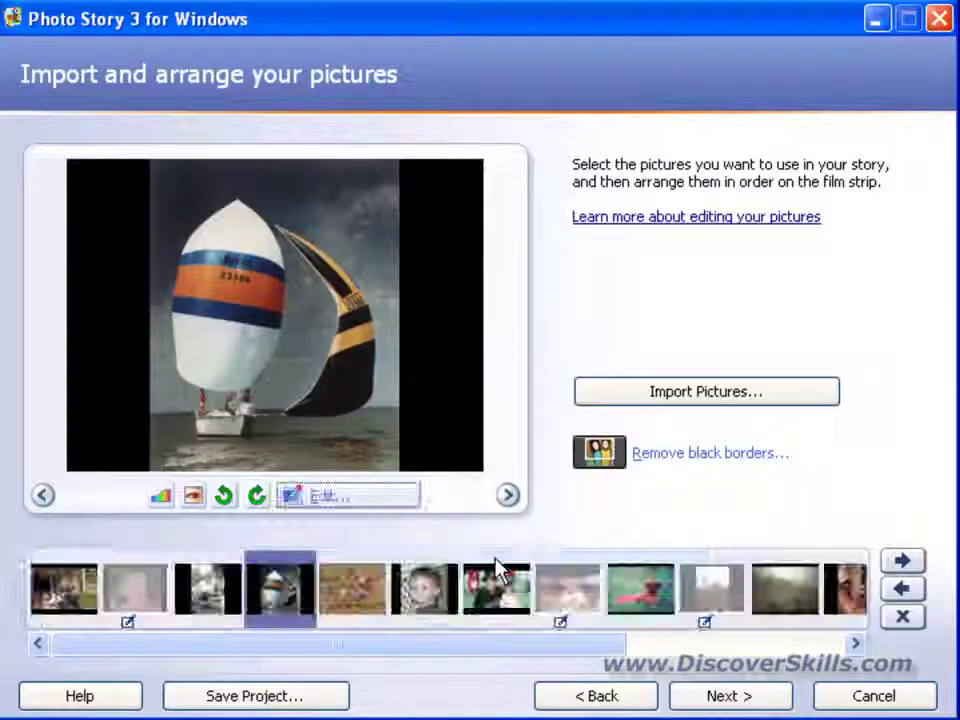